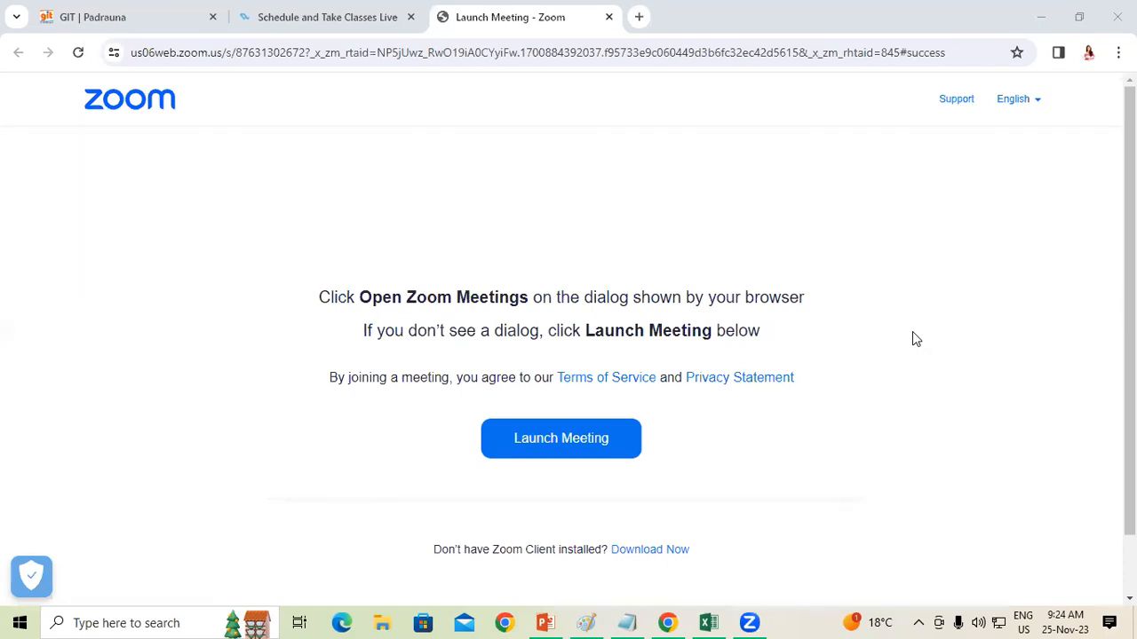
Step: Switch to the TAX INVOICE BY SK workbook in Excel and show the top of the invoice on Sheet1
click(708, 622)
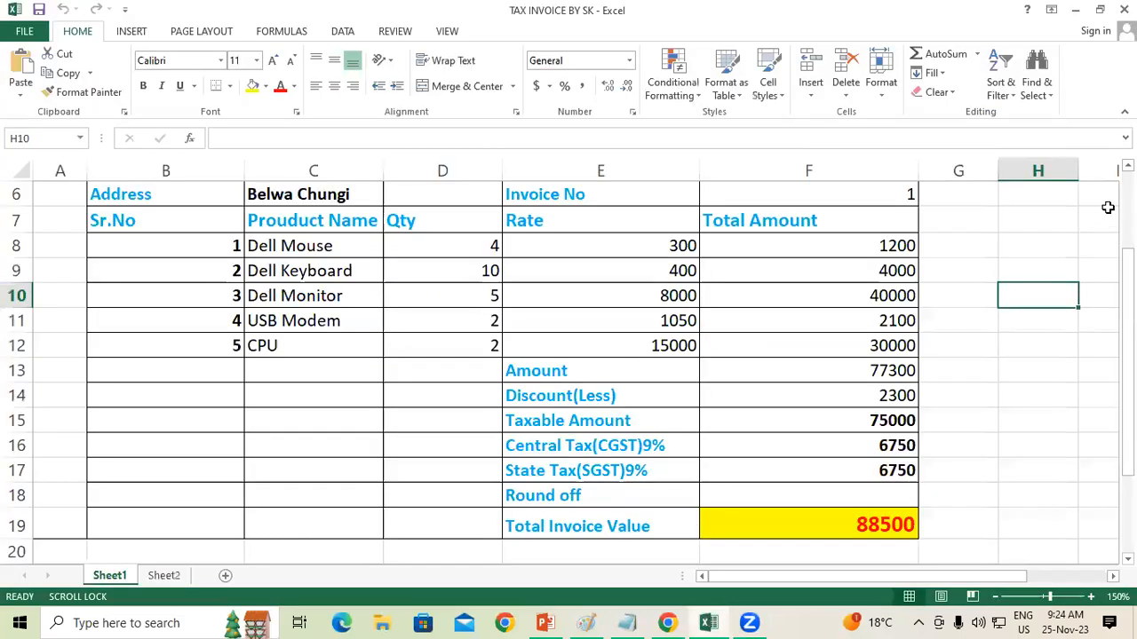
key(Up)
key(Up)
key(Up)
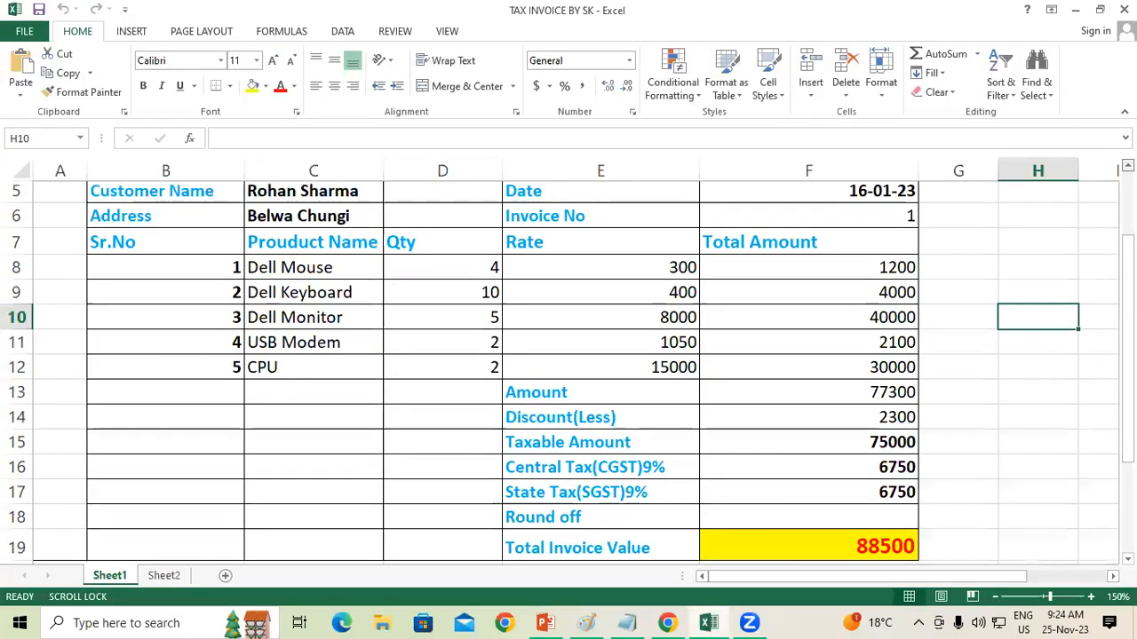
key(Up)
key(Up)
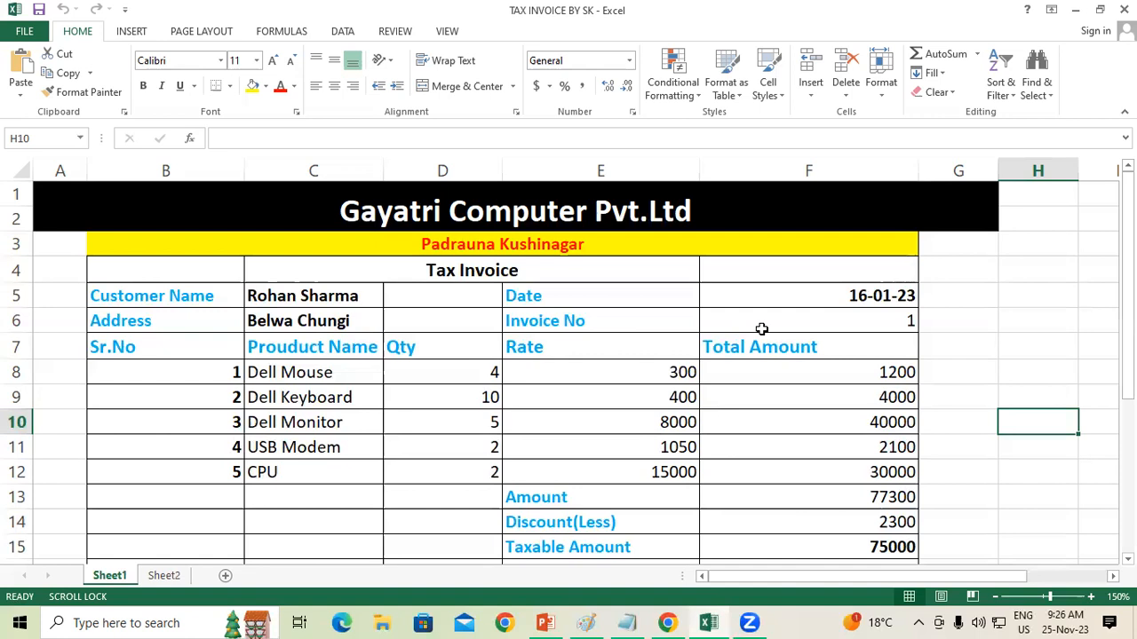
Step: Examine the invoice's product names, the Qty column, the line totals in F8:F12 and the summary rows down to Total Invoice Value
click(305, 379)
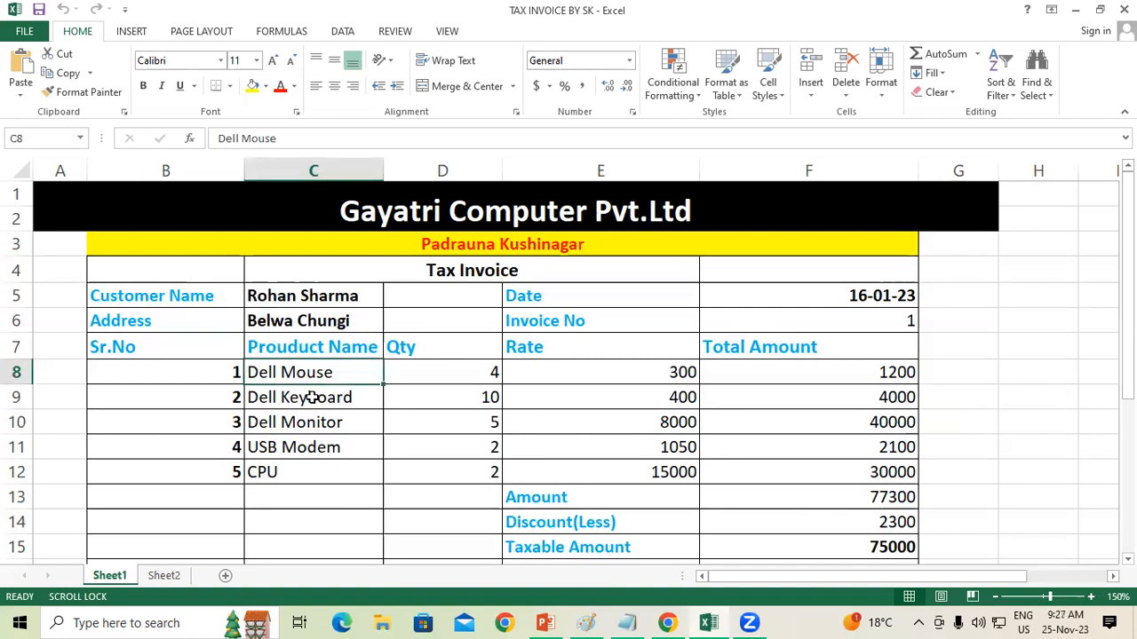
click(311, 398)
click(287, 425)
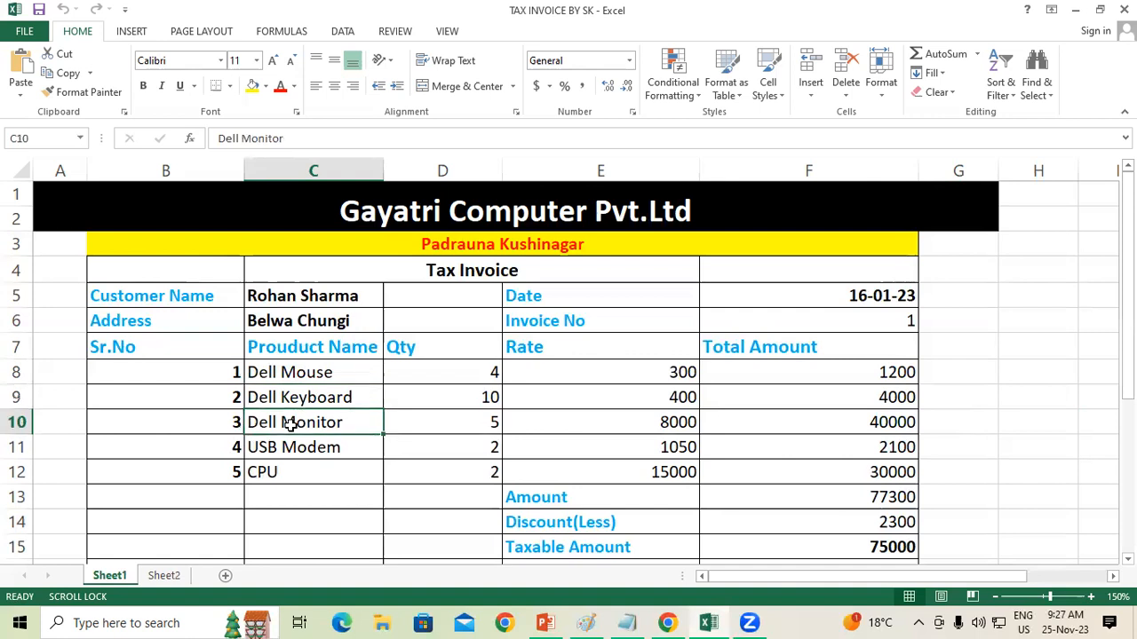
click(289, 447)
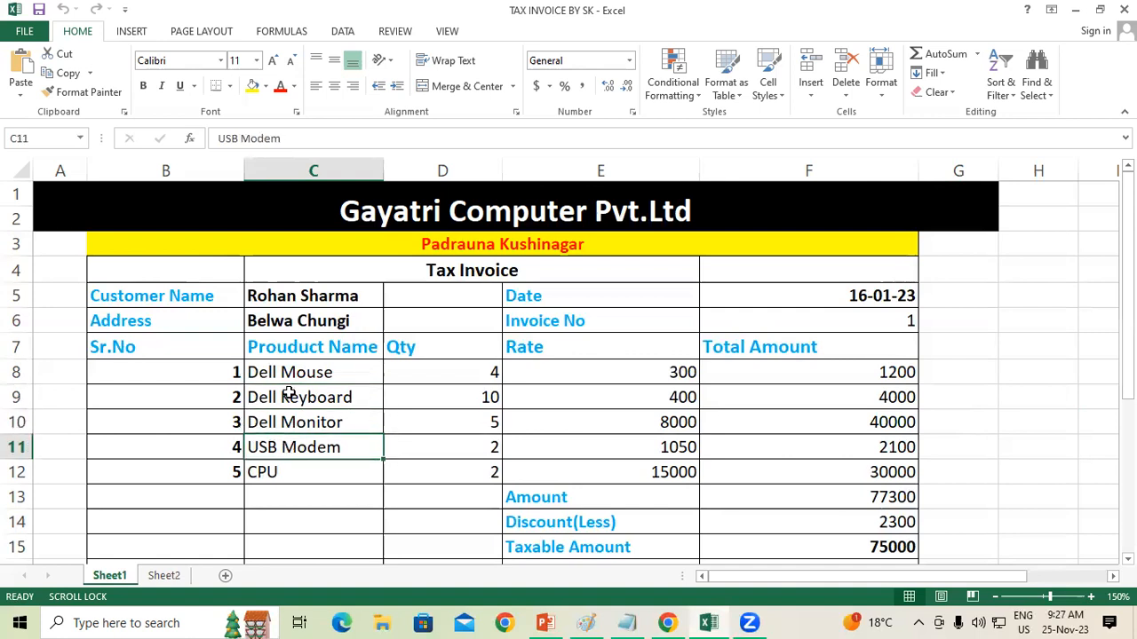
click(286, 472)
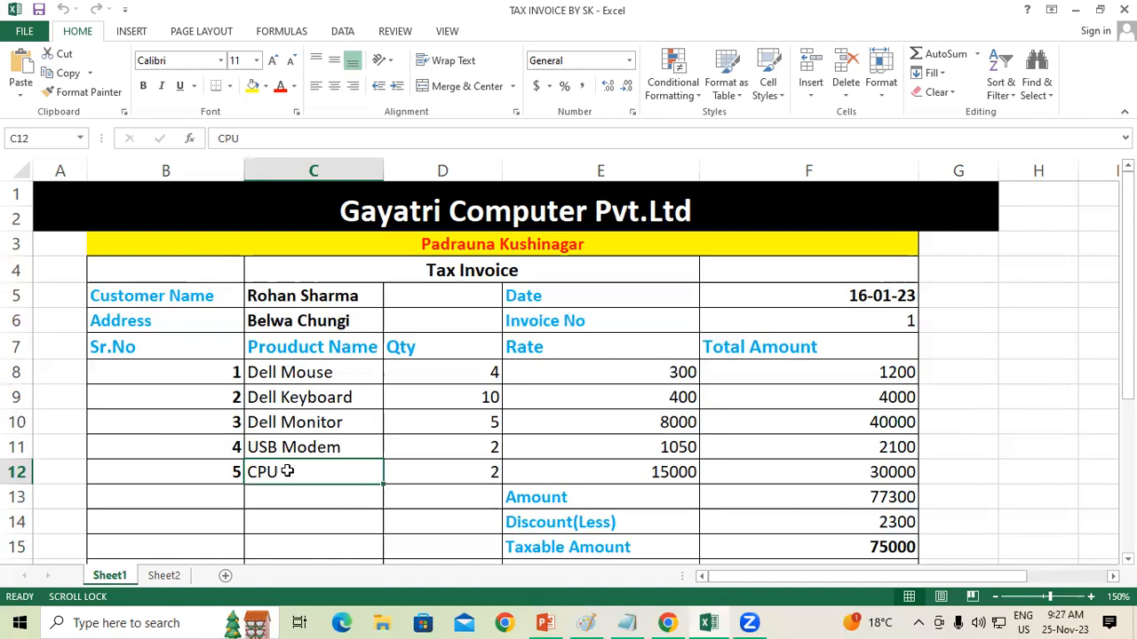
click(424, 350)
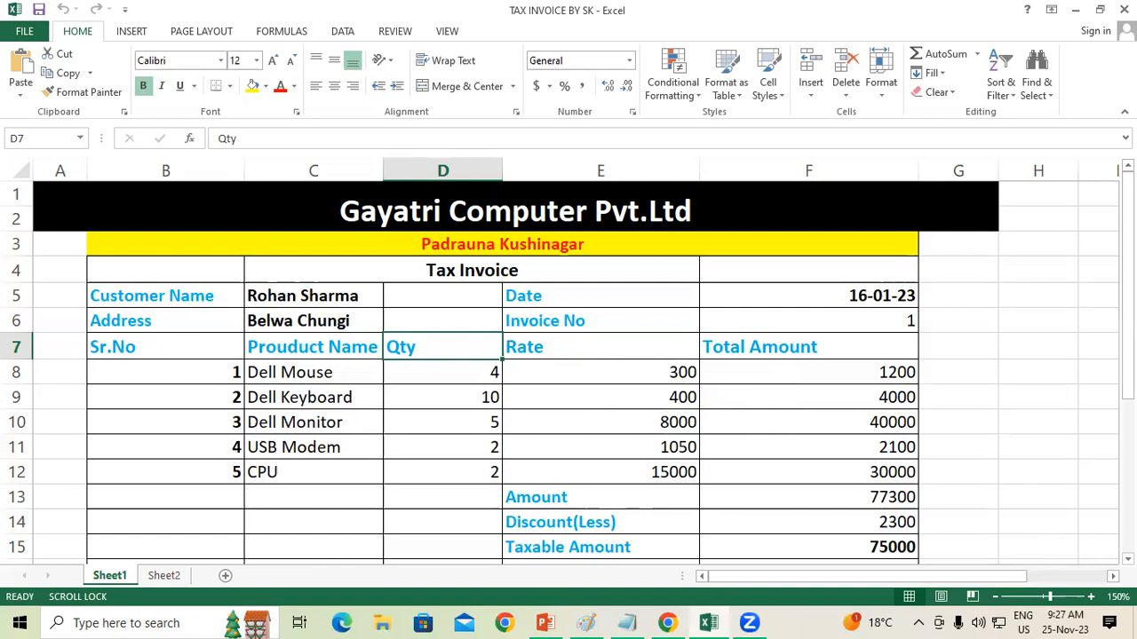
click(1127, 558)
click(1127, 559)
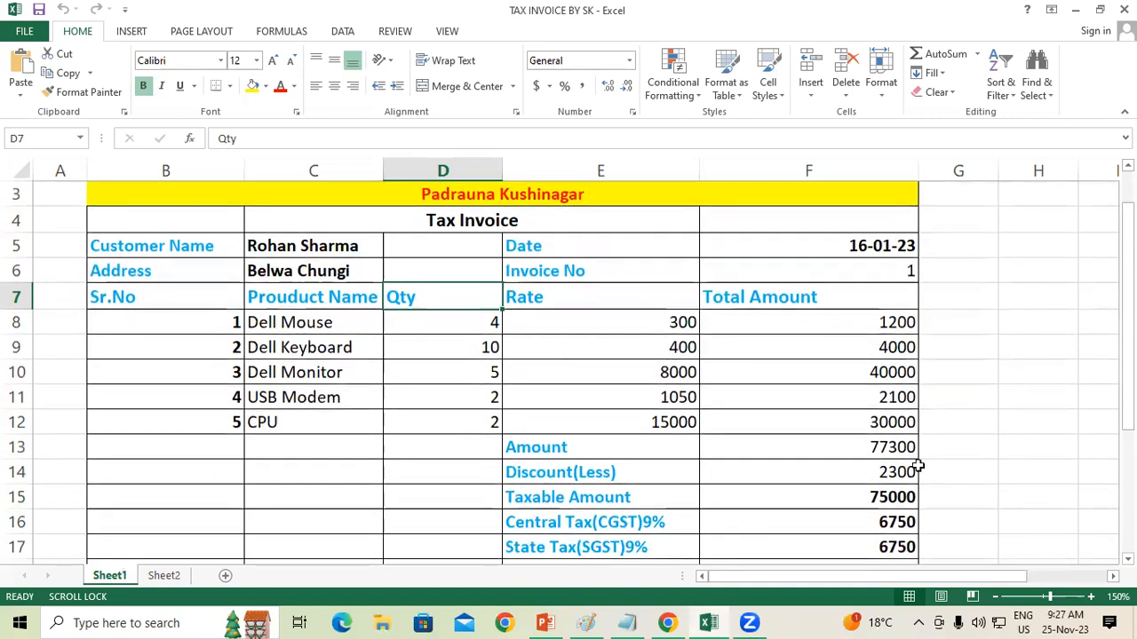
click(622, 452)
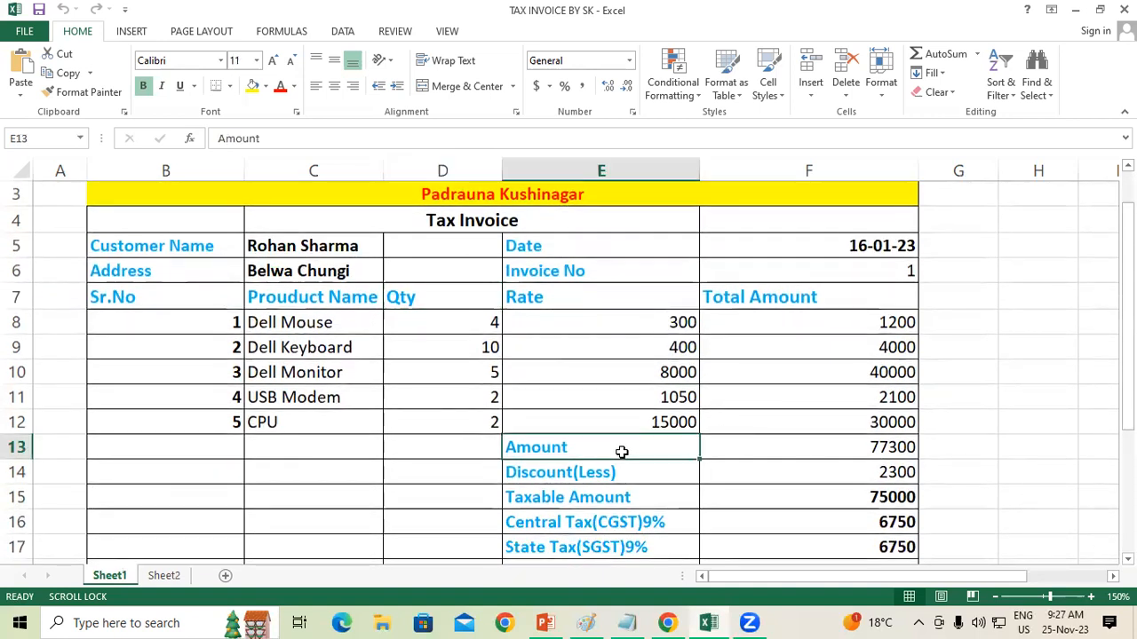
click(818, 320)
drag(818, 320, 823, 423)
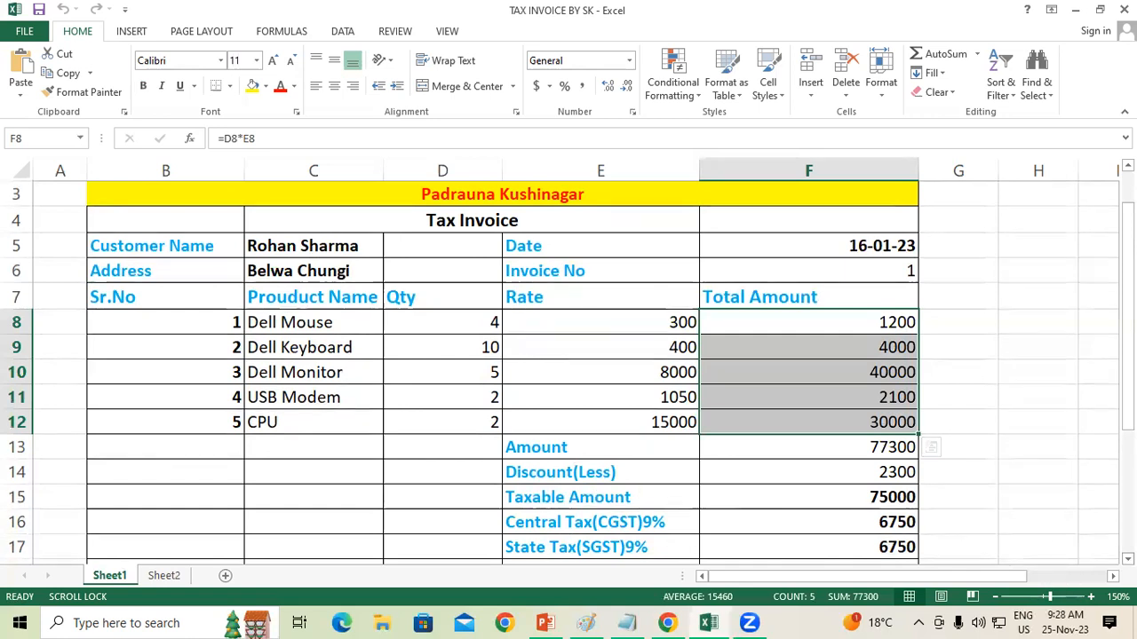
scroll(563, 482, down, 2)
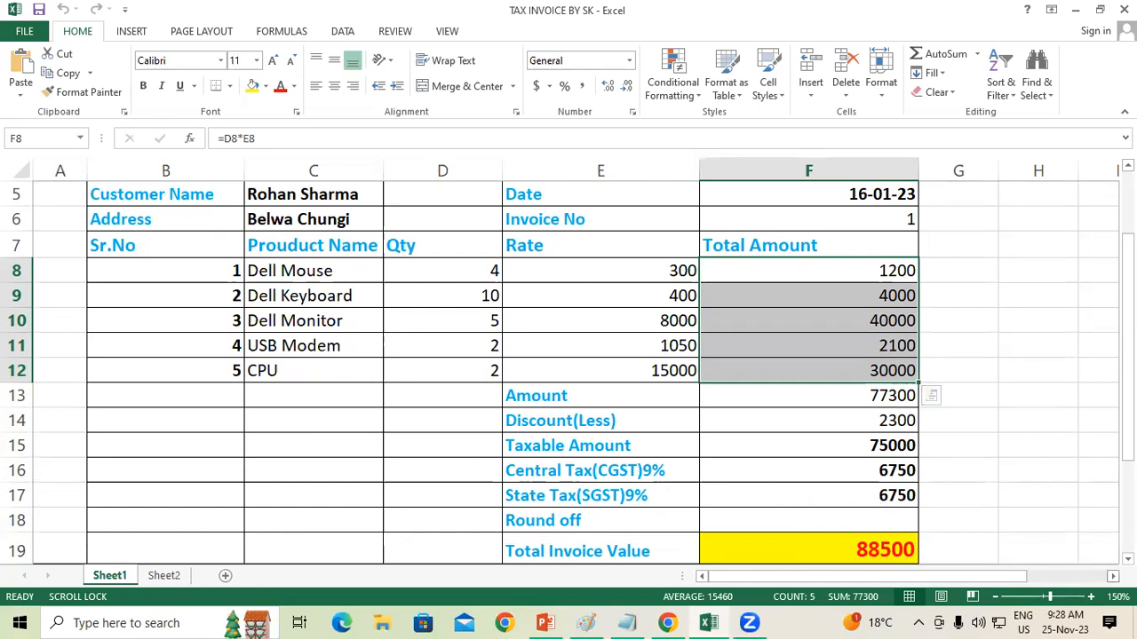
scroll(879, 497, down, 1)
scroll(781, 477, down, 1)
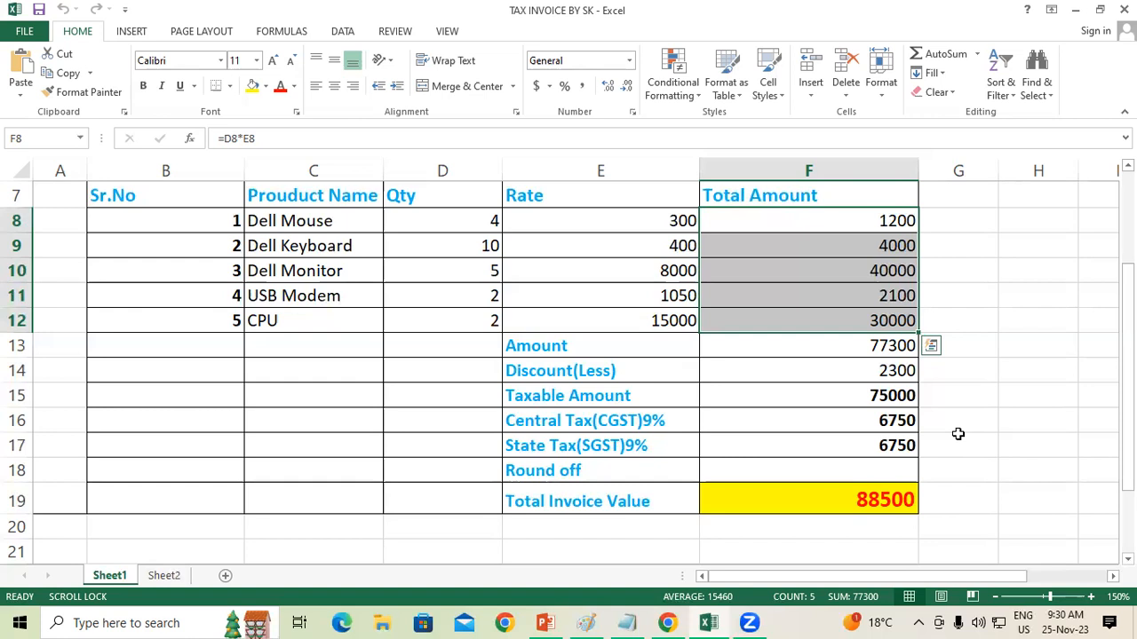
Step: Clear all calculated amounts from F8:F19, from the first product's total through the Total Invoice Value
click(1046, 419)
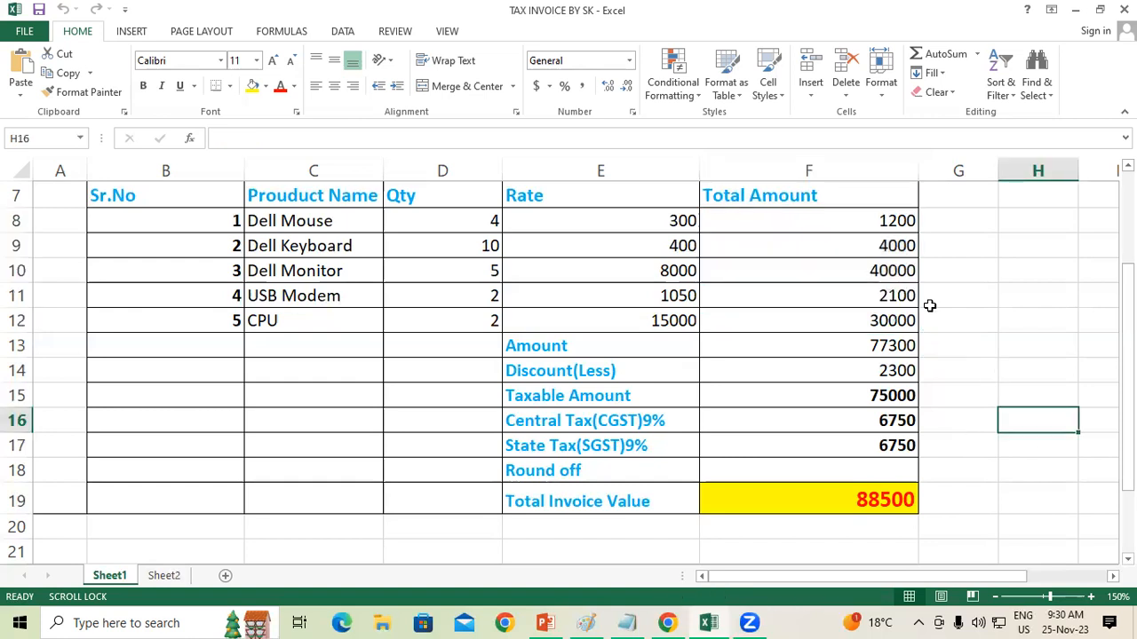
click(845, 220)
drag(852, 304, 860, 491)
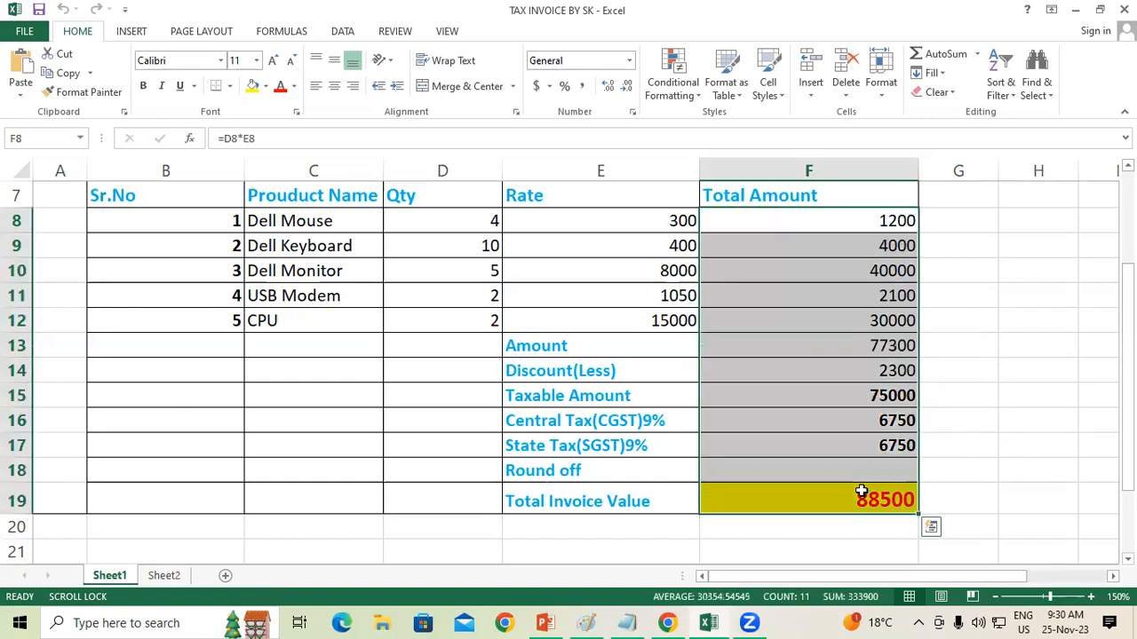
key(Delete)
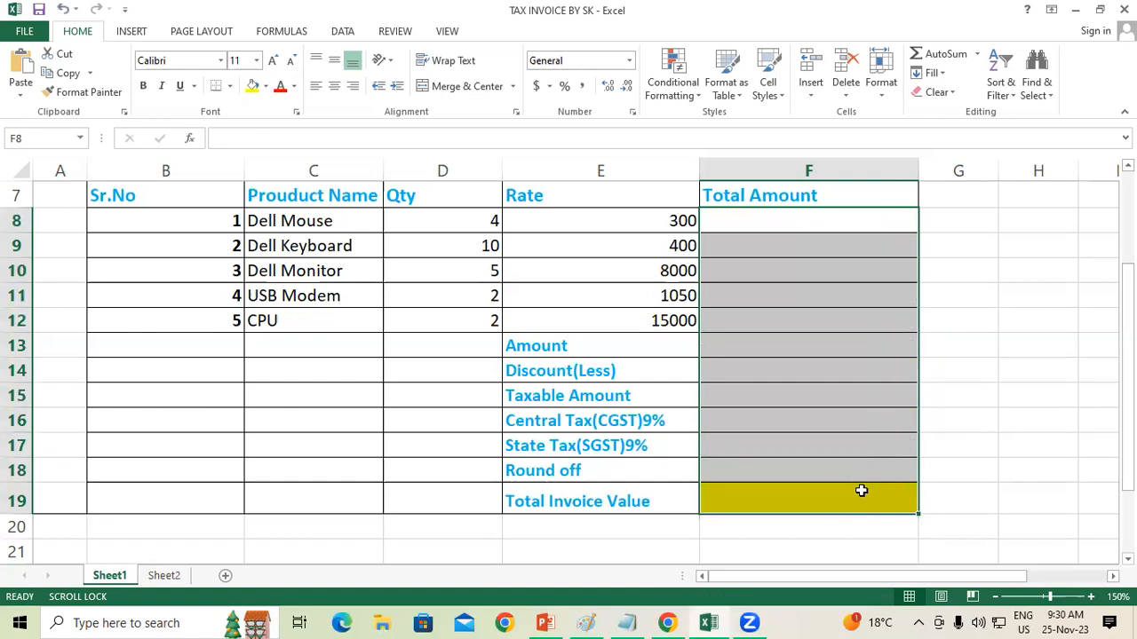
Step: Review the product names in C8:C12, the quantities in D8:D12 and the Rate column heading
scroll(569, 373, up, 3)
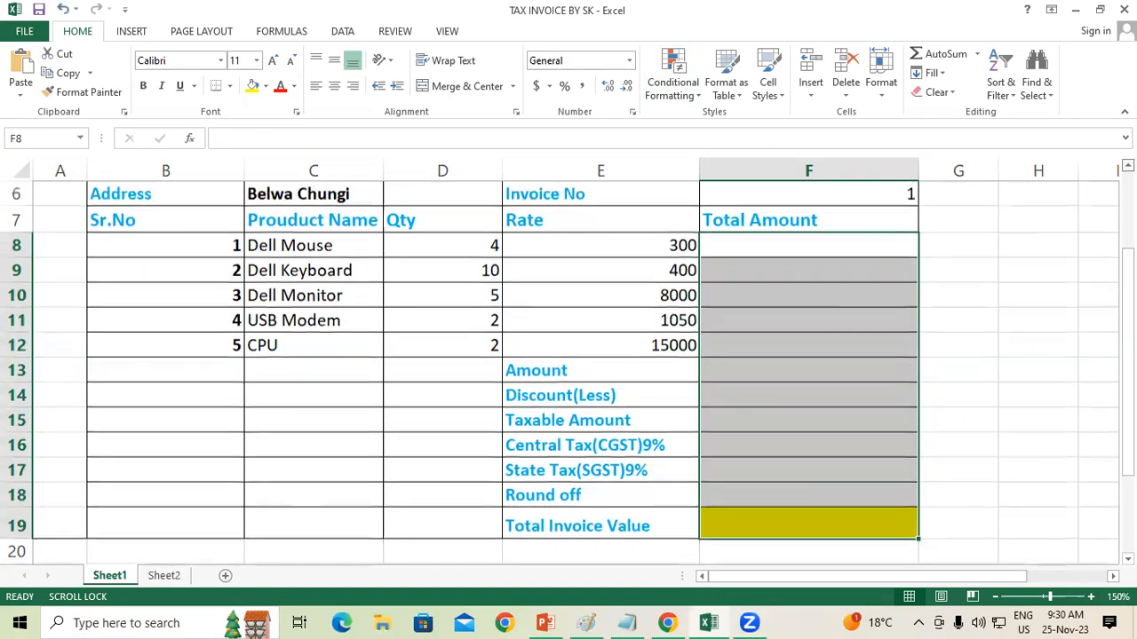
scroll(1087, 237, up, 1)
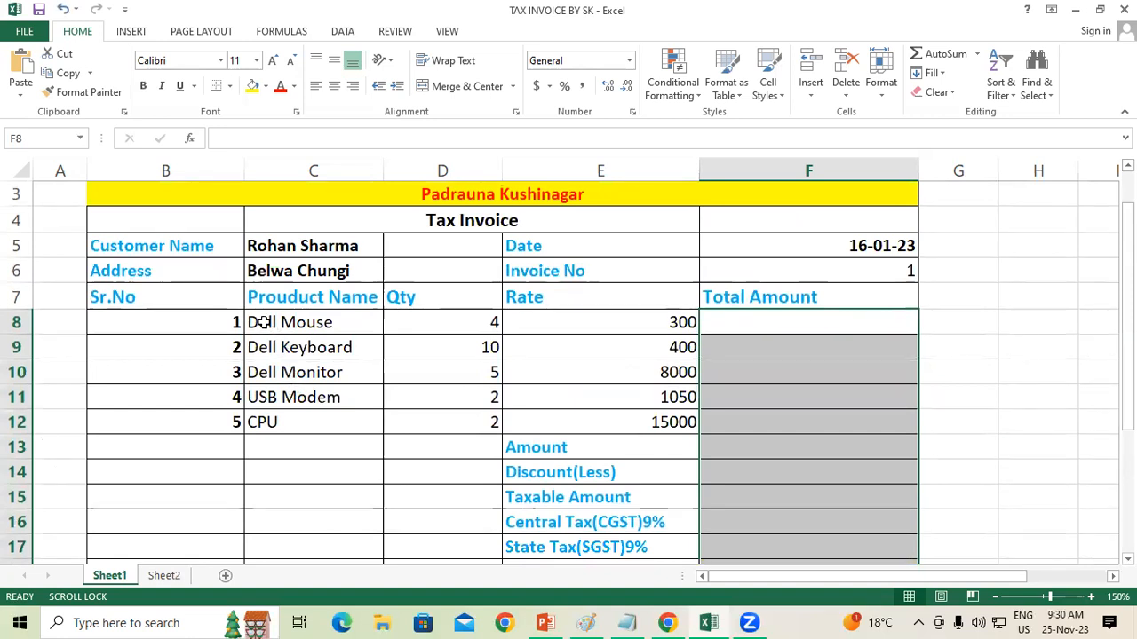
drag(262, 322, 274, 418)
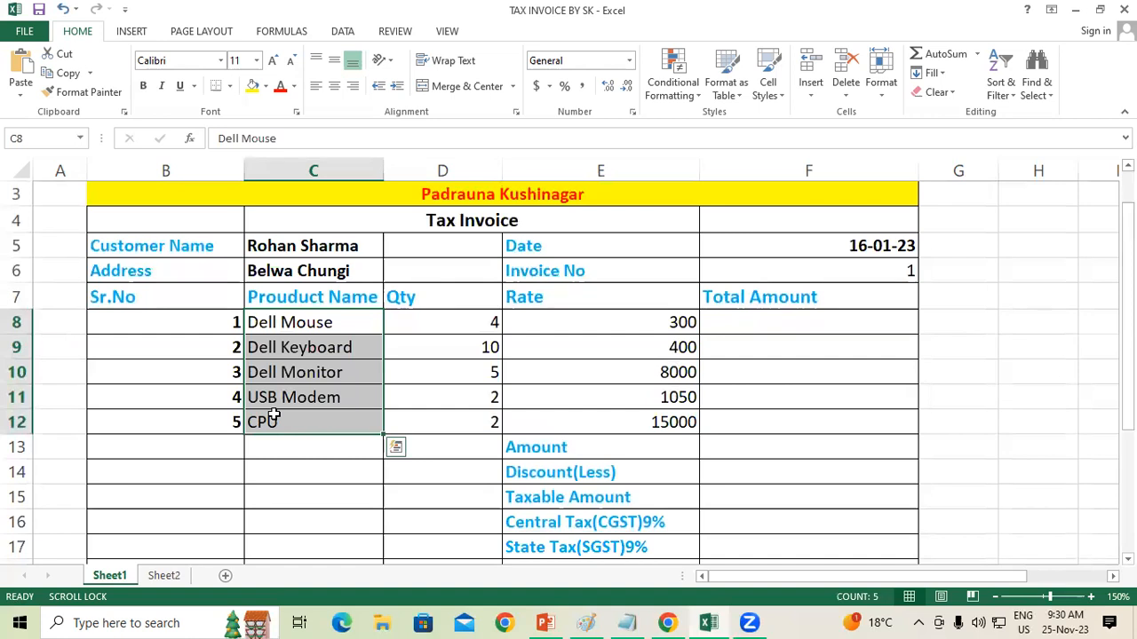
click(440, 323)
drag(440, 322, 460, 421)
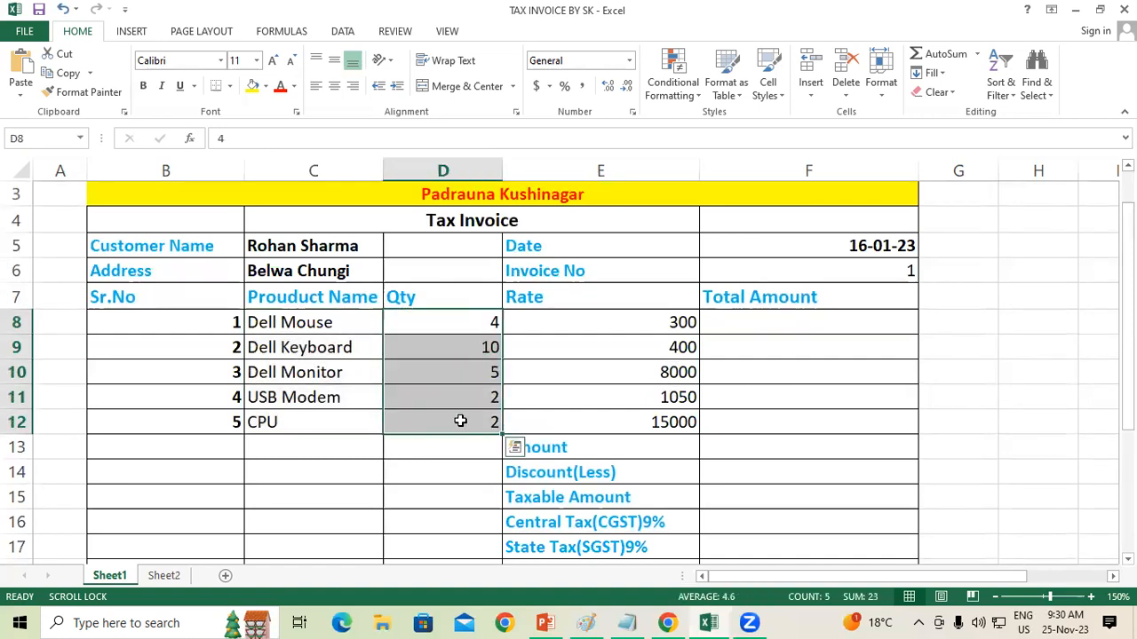
click(433, 330)
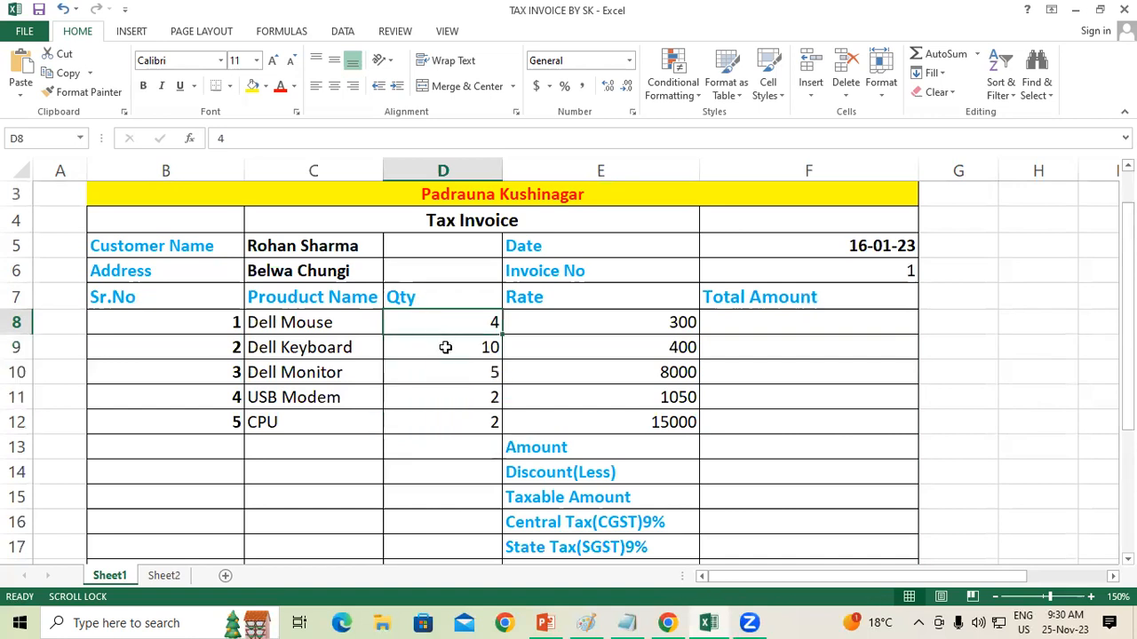
click(444, 348)
click(451, 372)
click(458, 397)
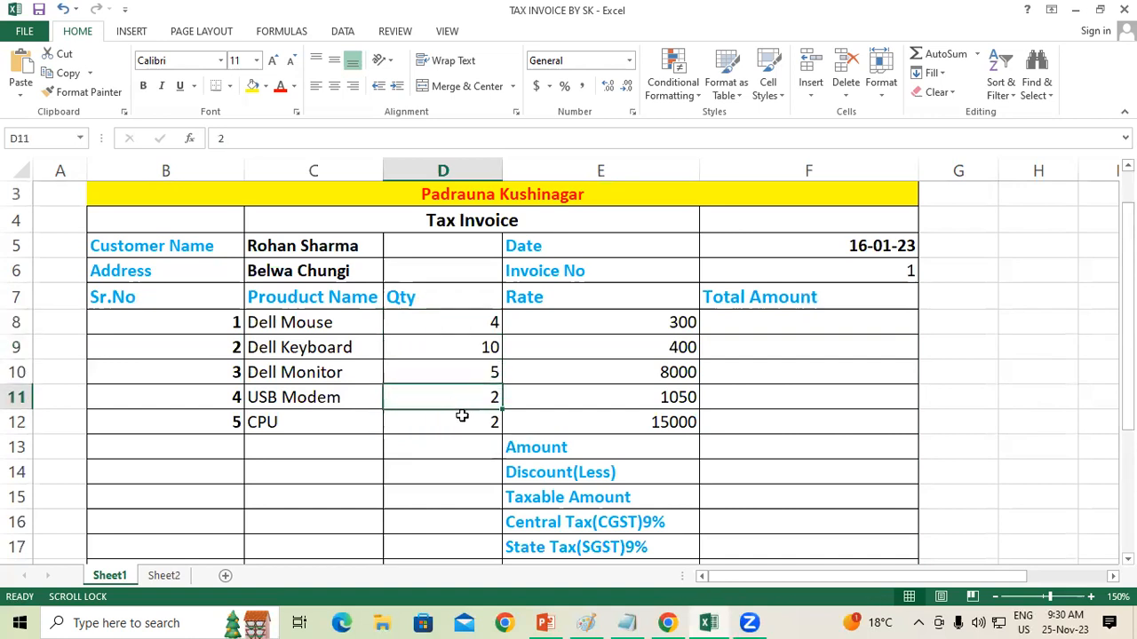
click(464, 421)
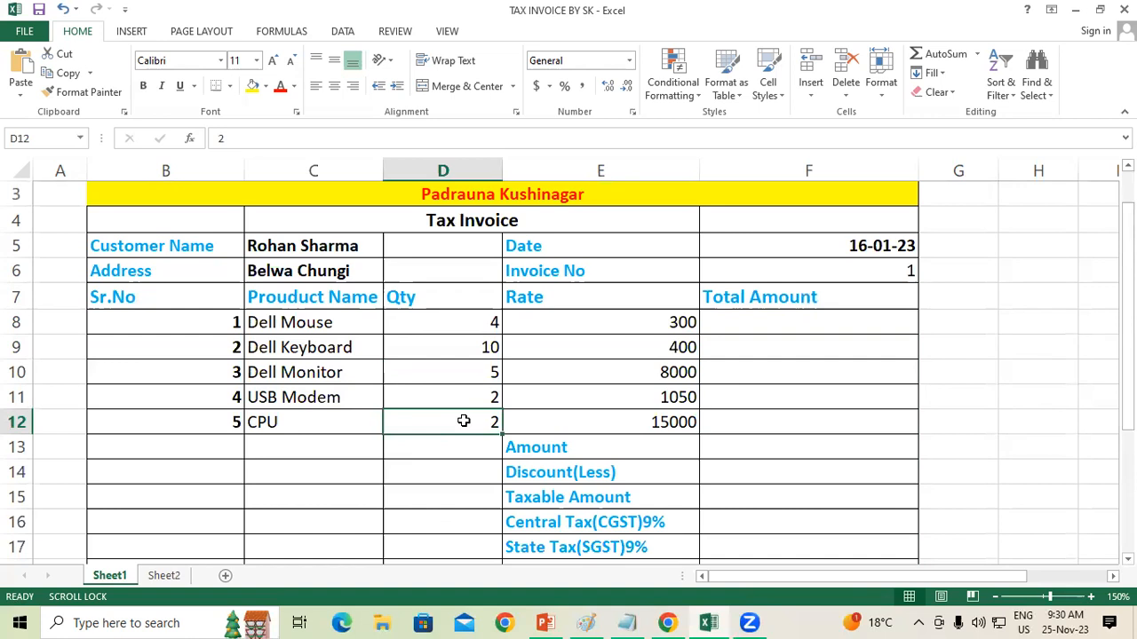
click(544, 299)
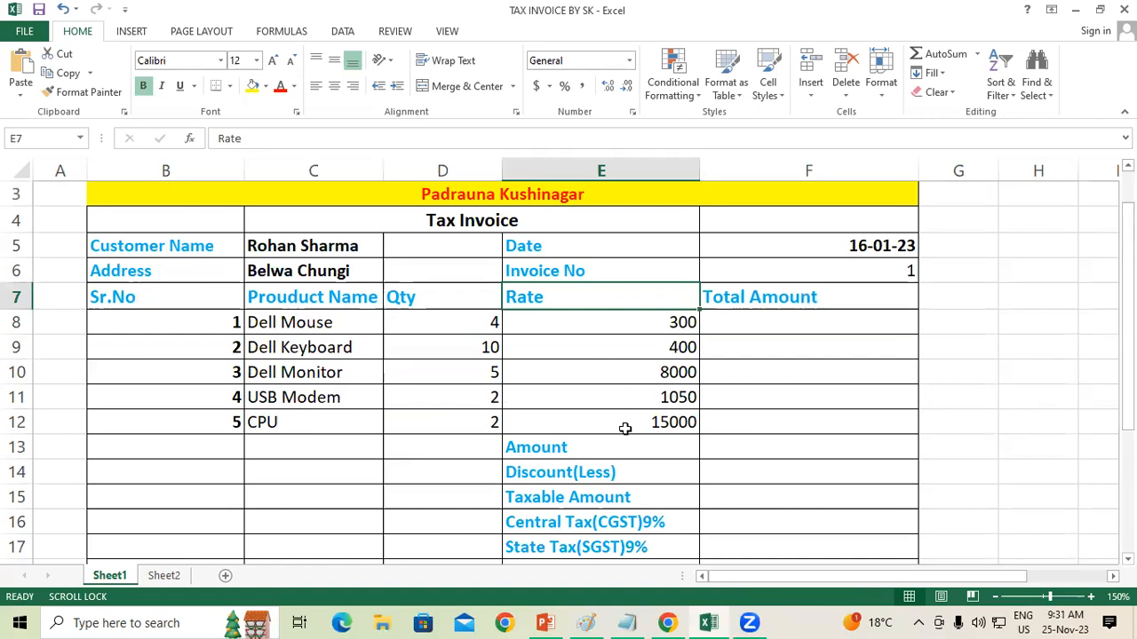
Step: Calculate Dell Mouse's total amount in F8 with =D8*E8 and fill the formula down to F12
click(756, 321)
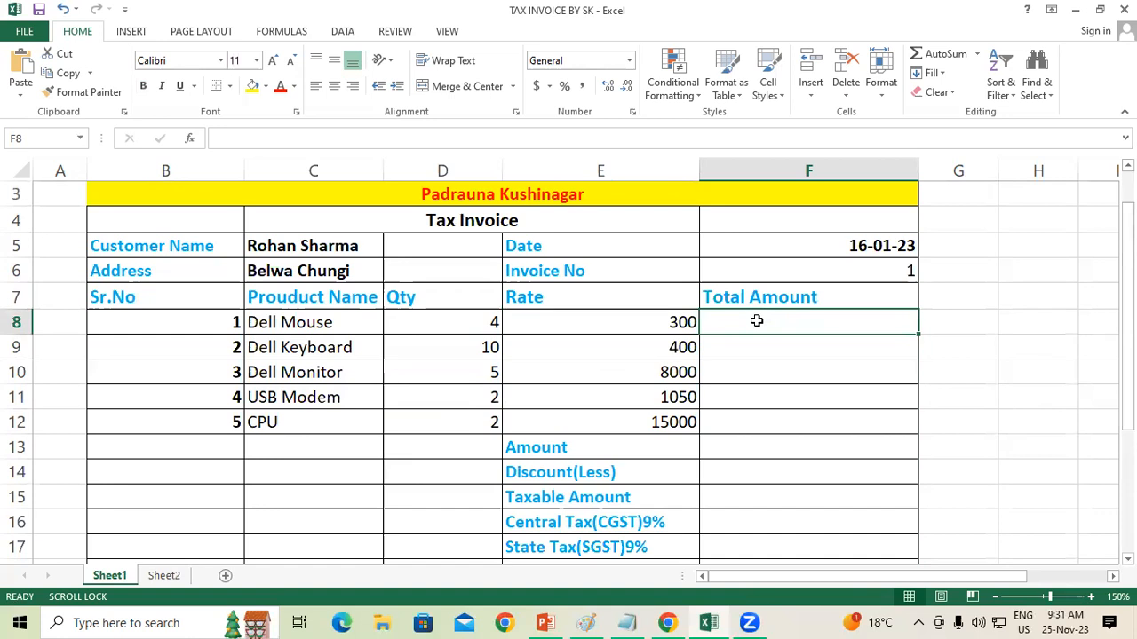
text(=)
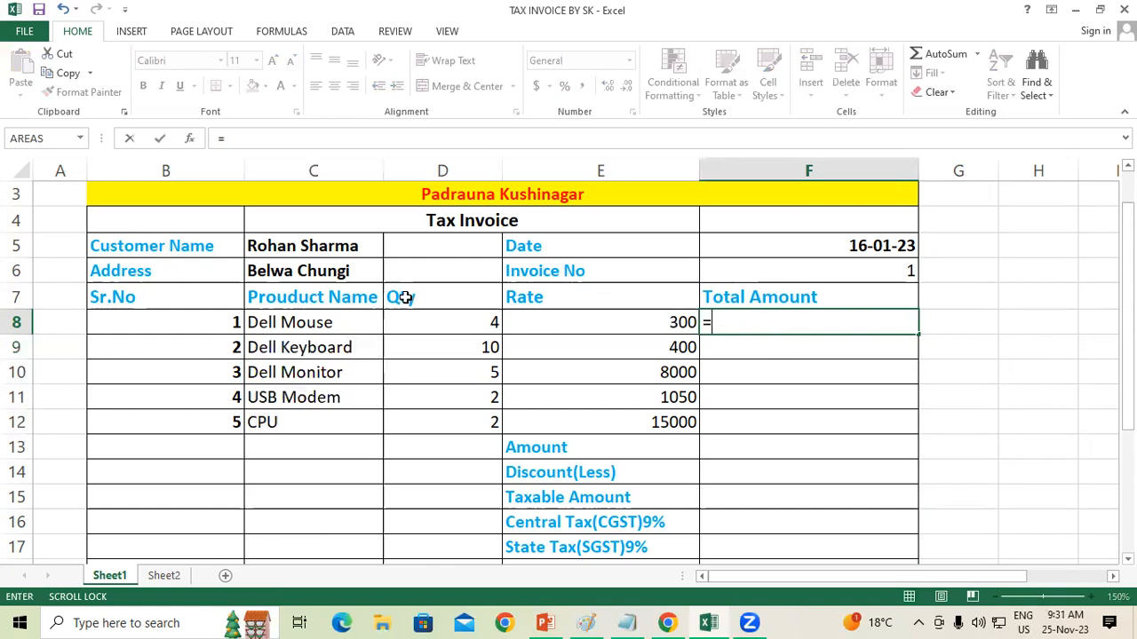
click(433, 321)
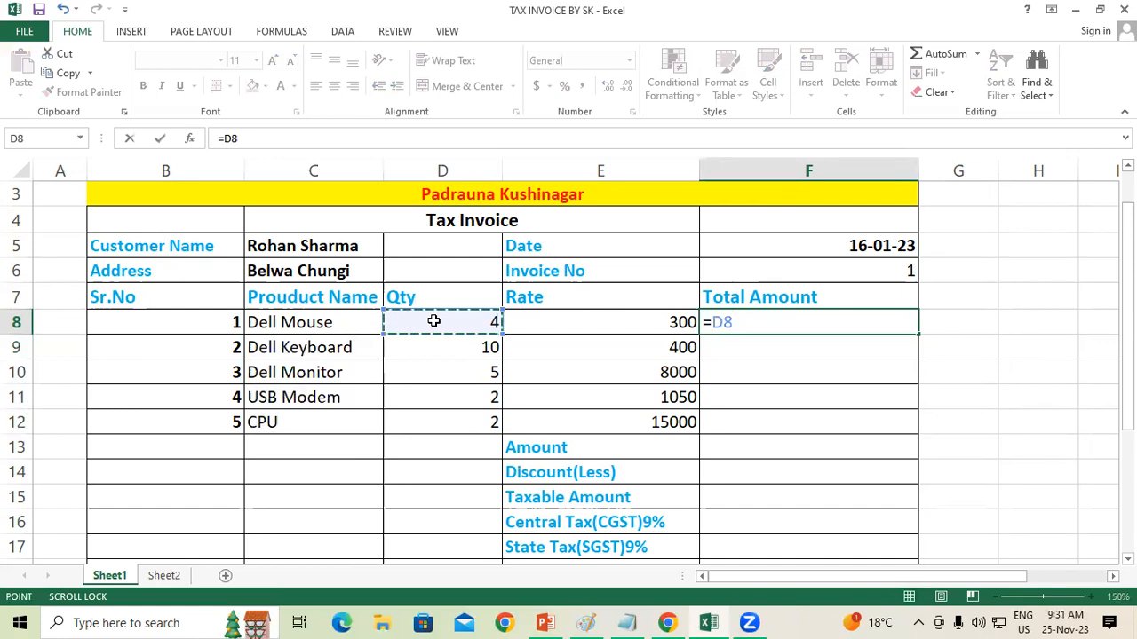
text(*)
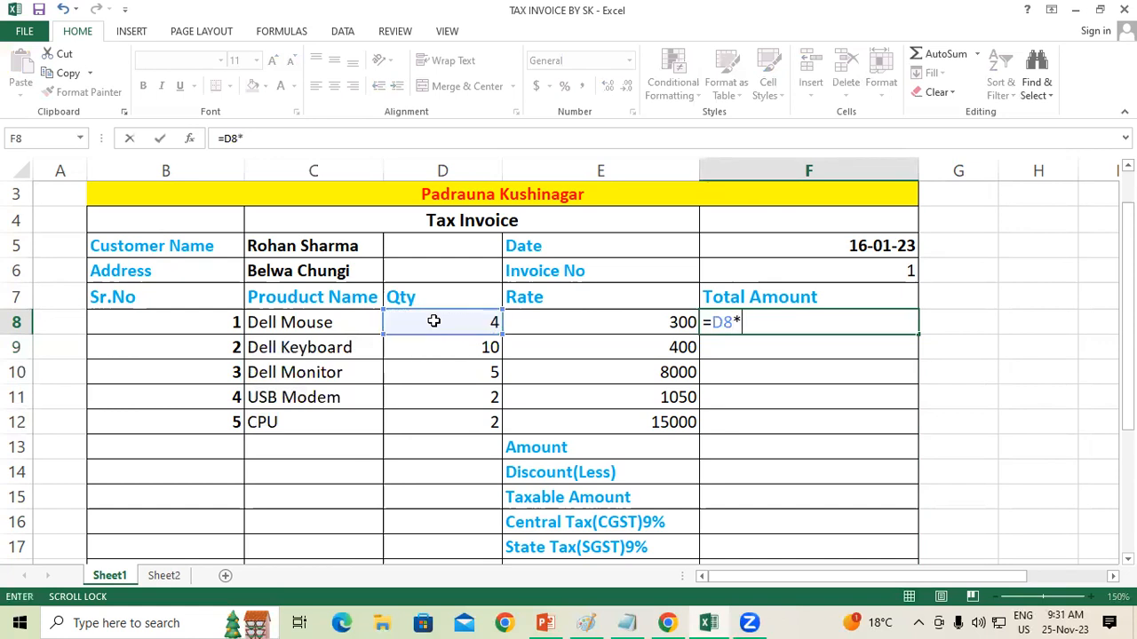
click(554, 322)
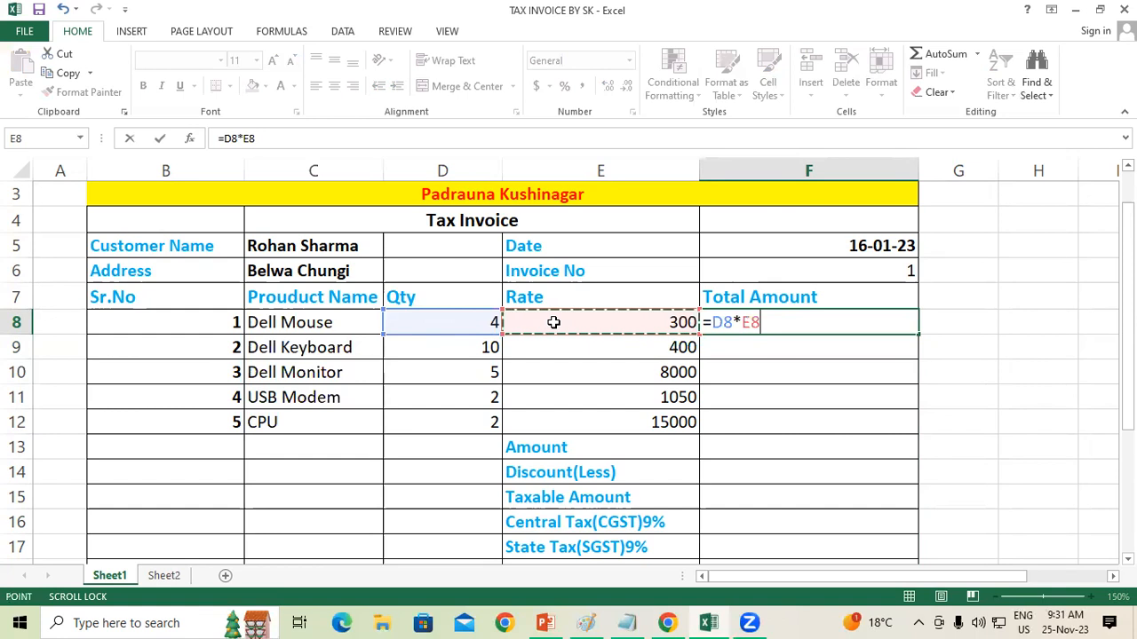
key(Return)
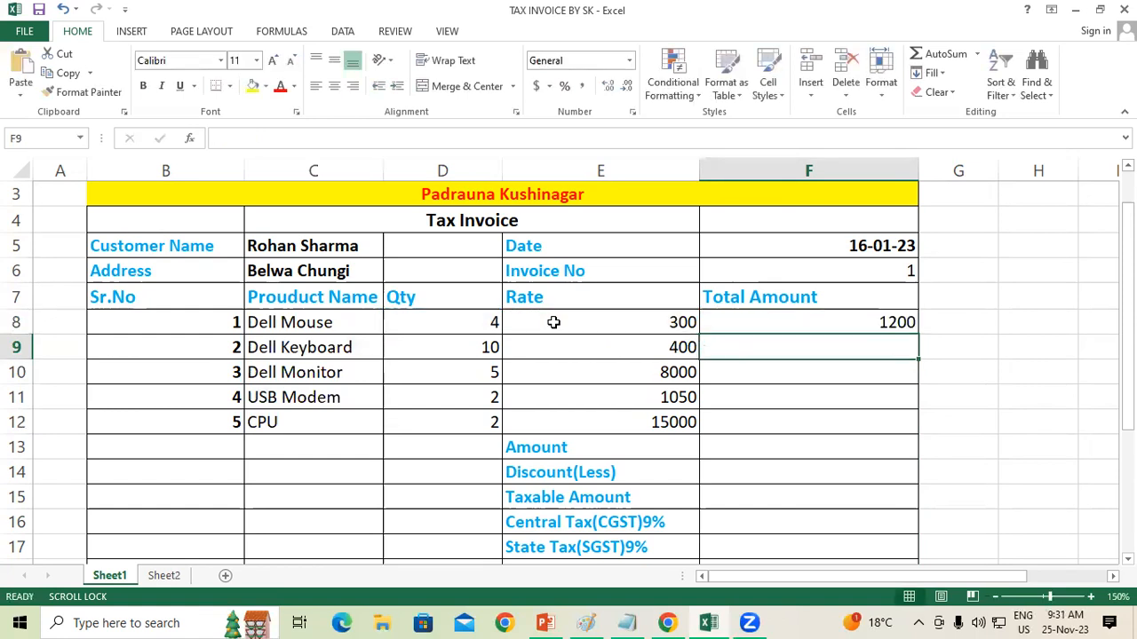
click(858, 324)
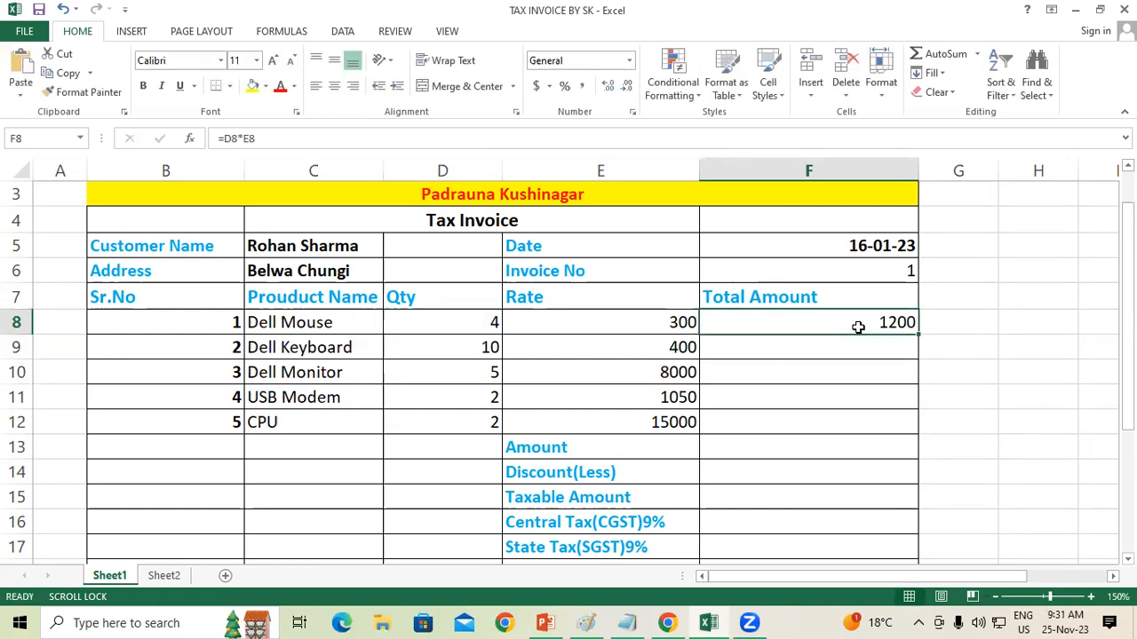
drag(918, 338, 937, 424)
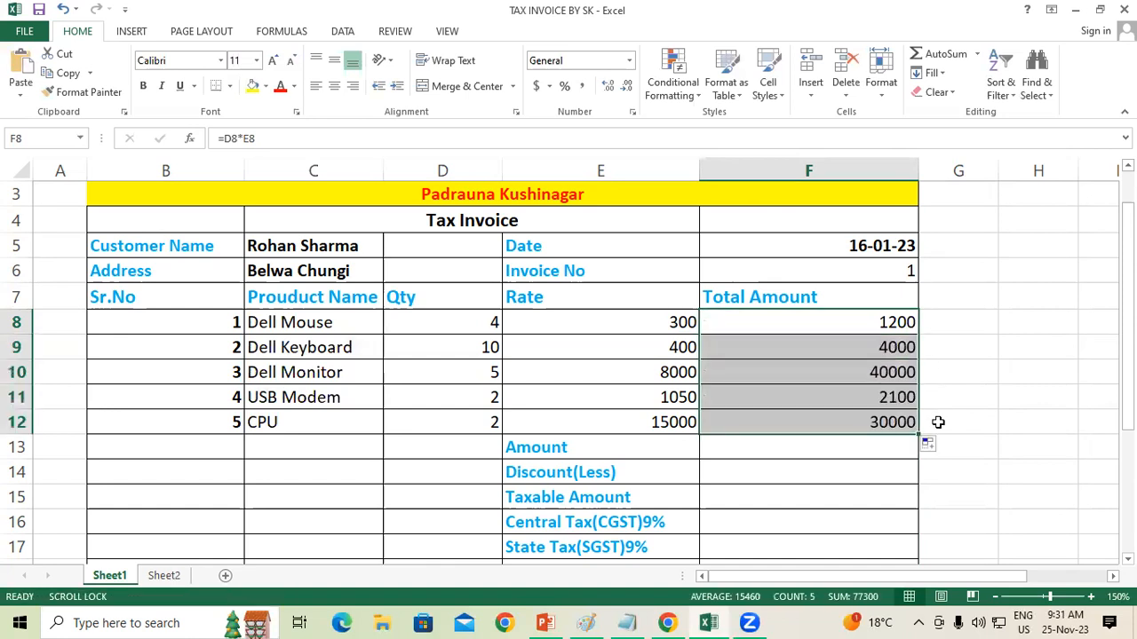
Step: Check the quantity, rate and total formula for the Dell Keyboard and Dell Monitor rows
click(479, 350)
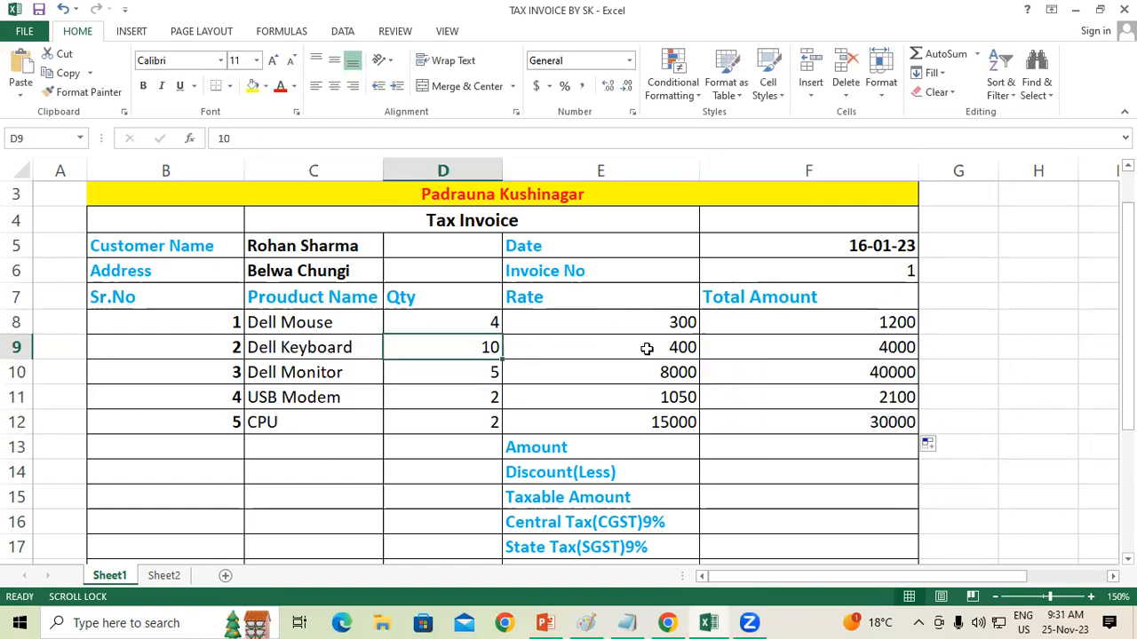
click(643, 346)
click(817, 348)
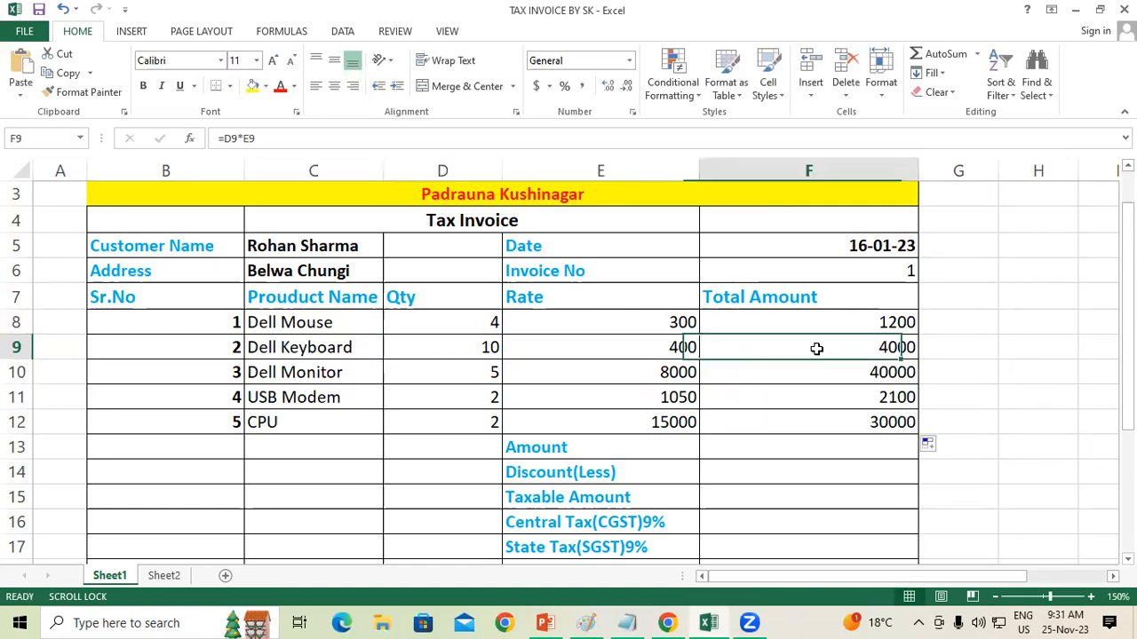
click(469, 378)
click(643, 371)
click(811, 378)
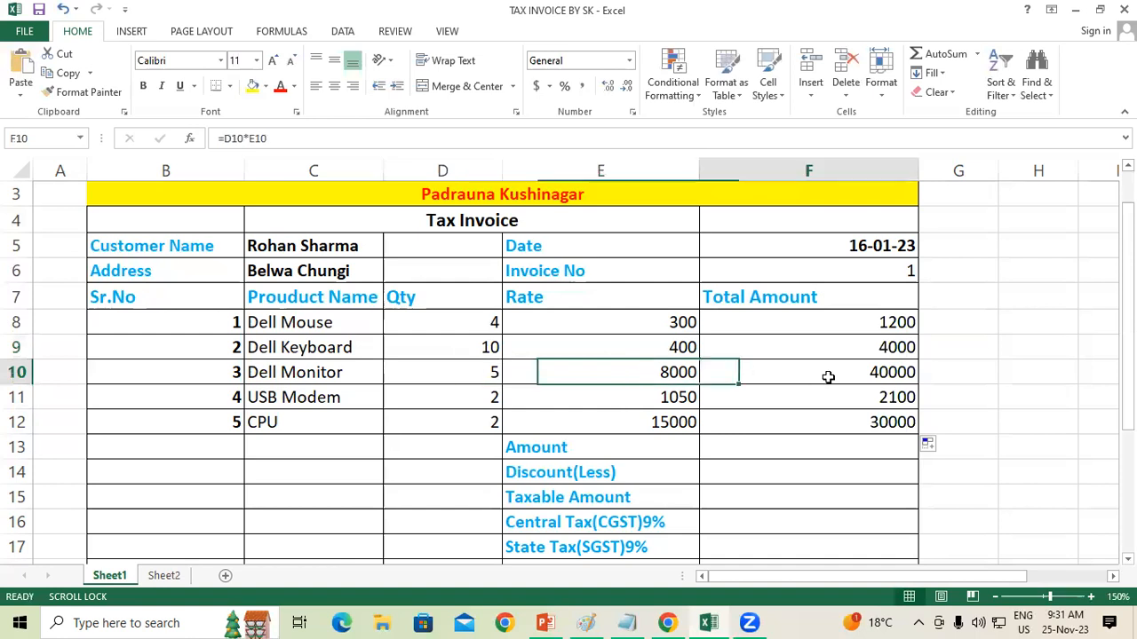
Step: Check the quantity, rate and total formula in the USB Modem row
click(470, 405)
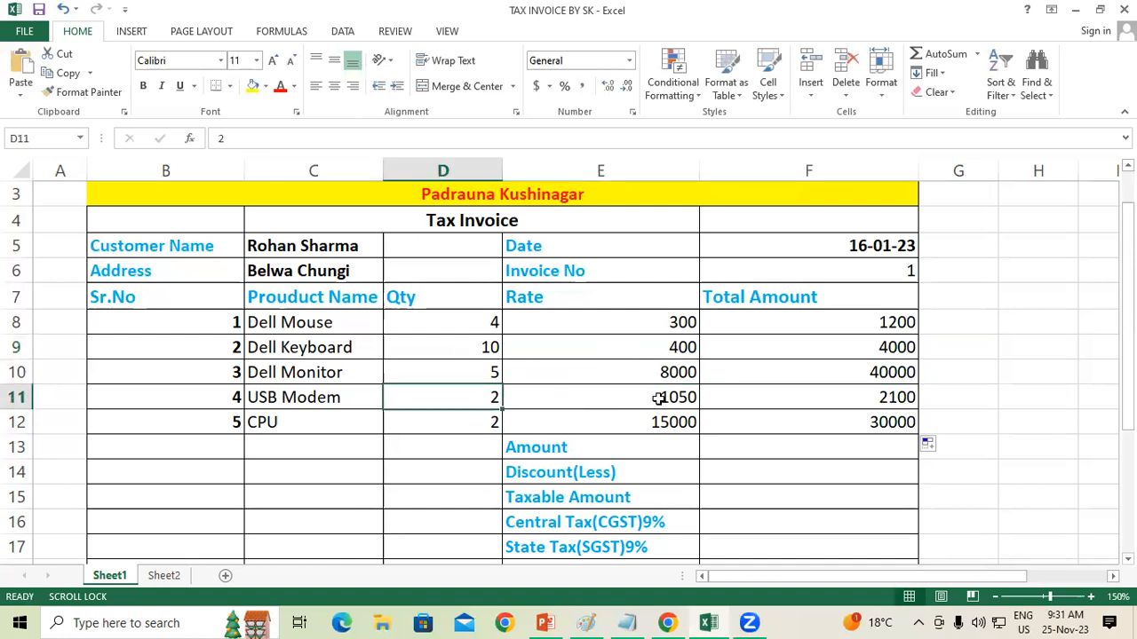
click(658, 399)
click(873, 397)
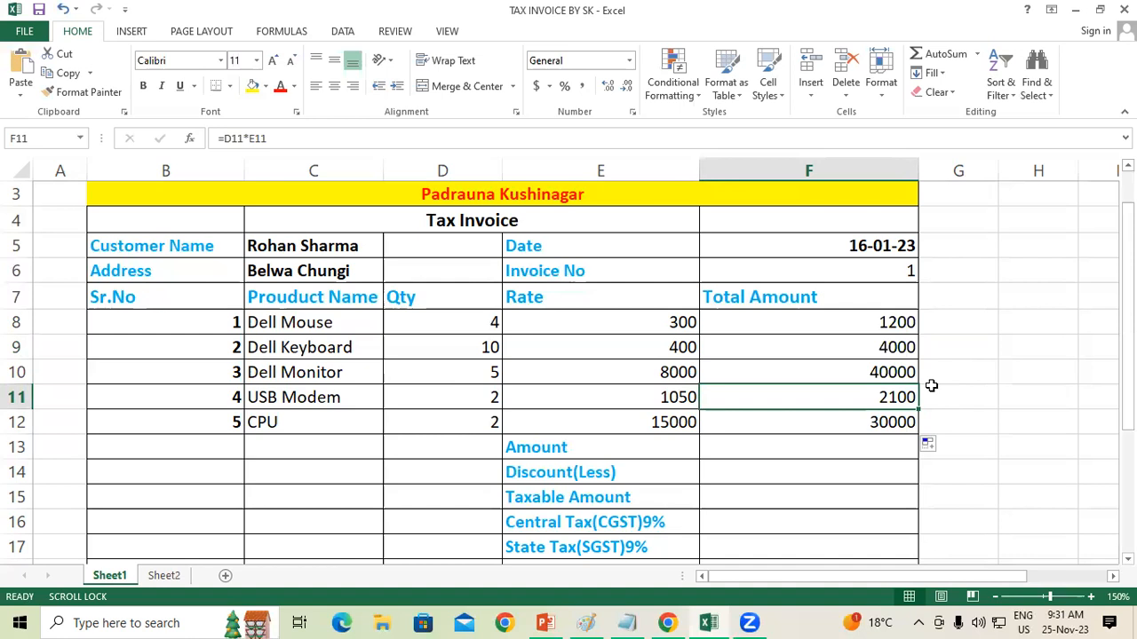
Step: Calculate the invoice Amount in F13 by adding the product totals with =SUM(F8:F12)
click(592, 444)
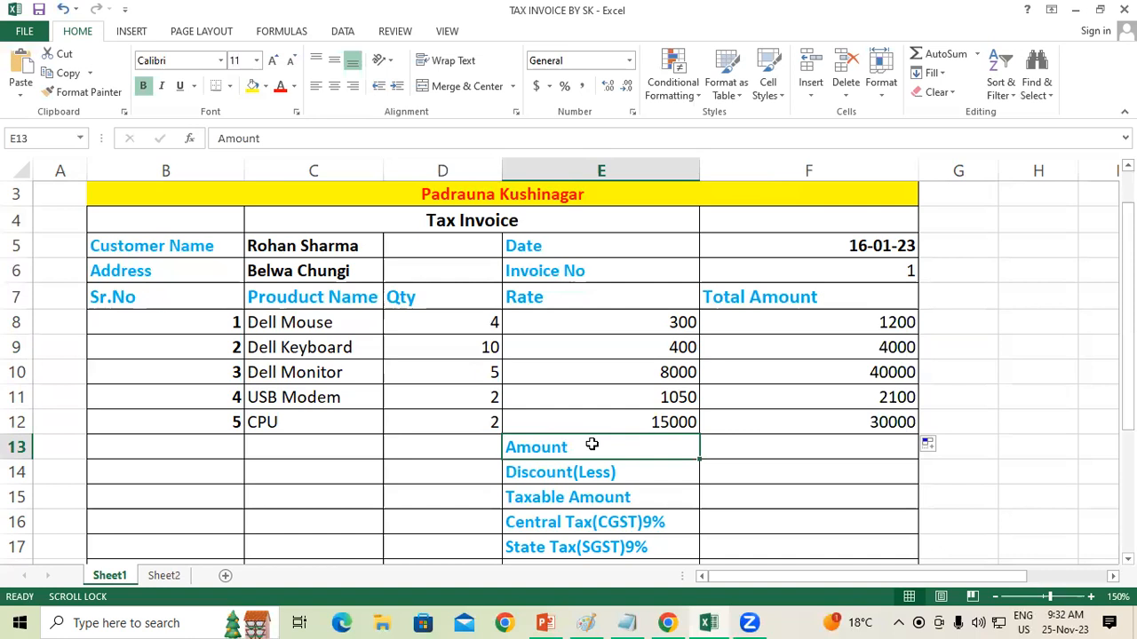
drag(823, 322, 833, 419)
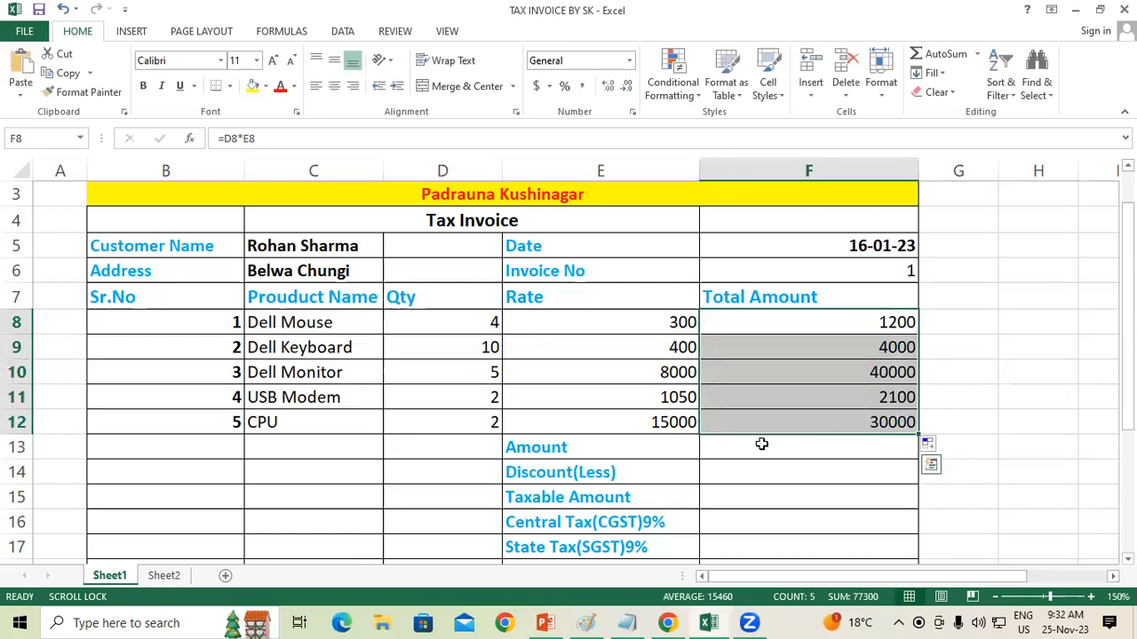
click(754, 453)
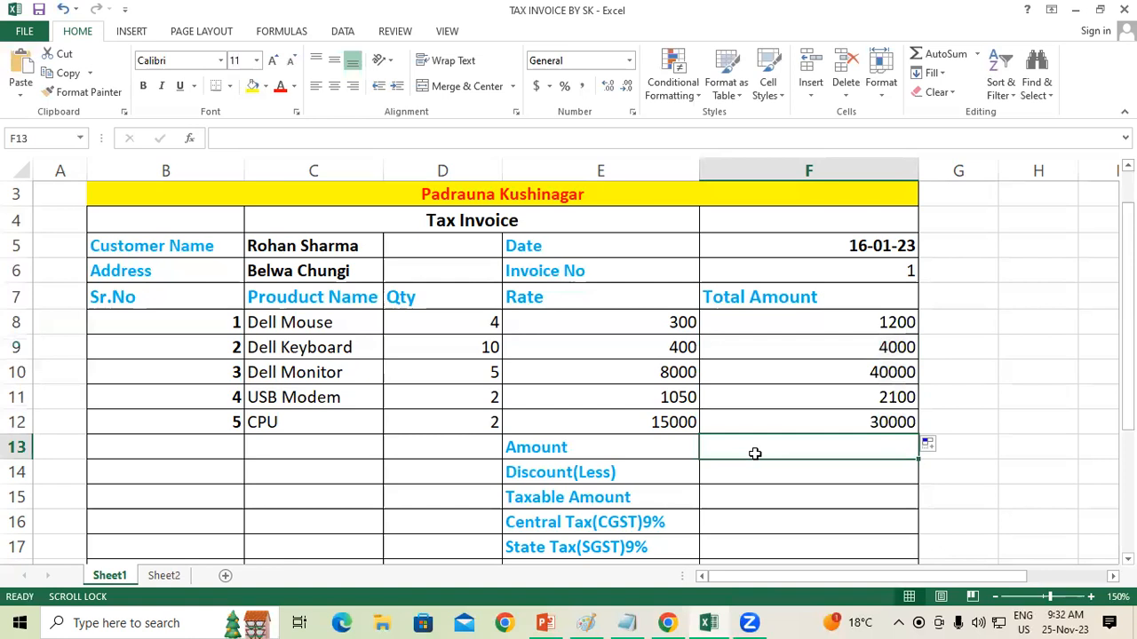
text(=)
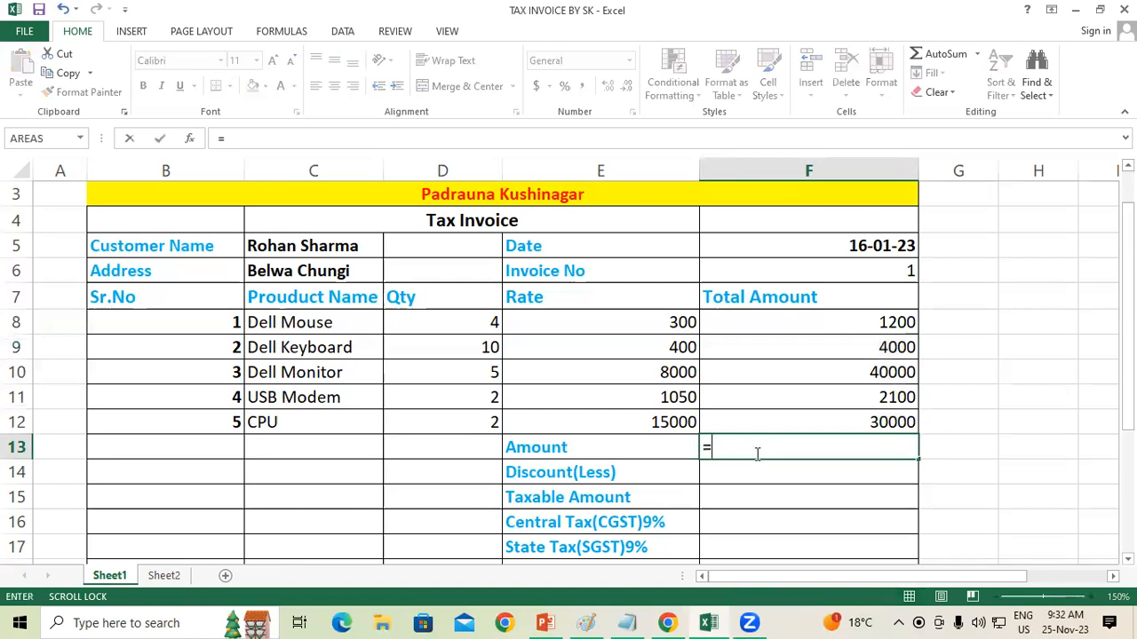
text(su)
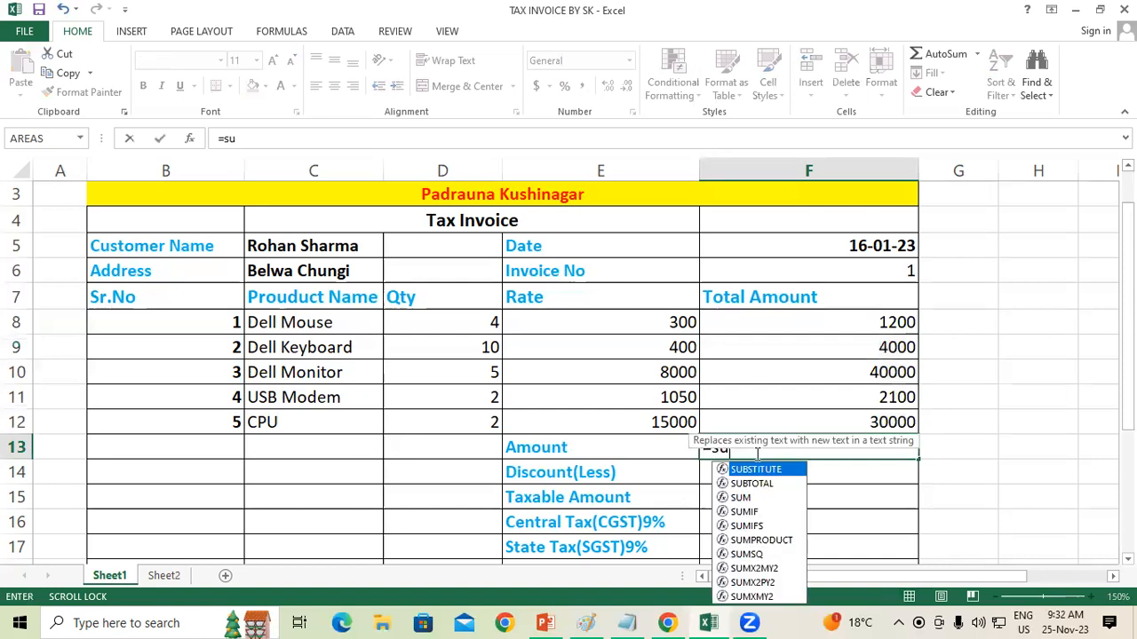
text(m)
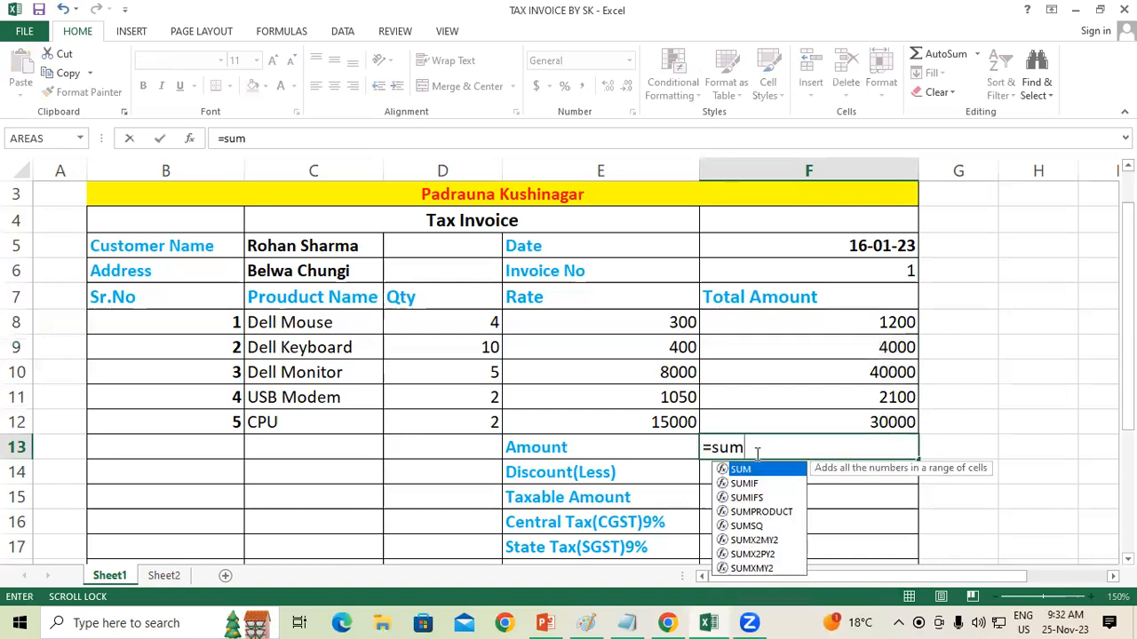
text(()
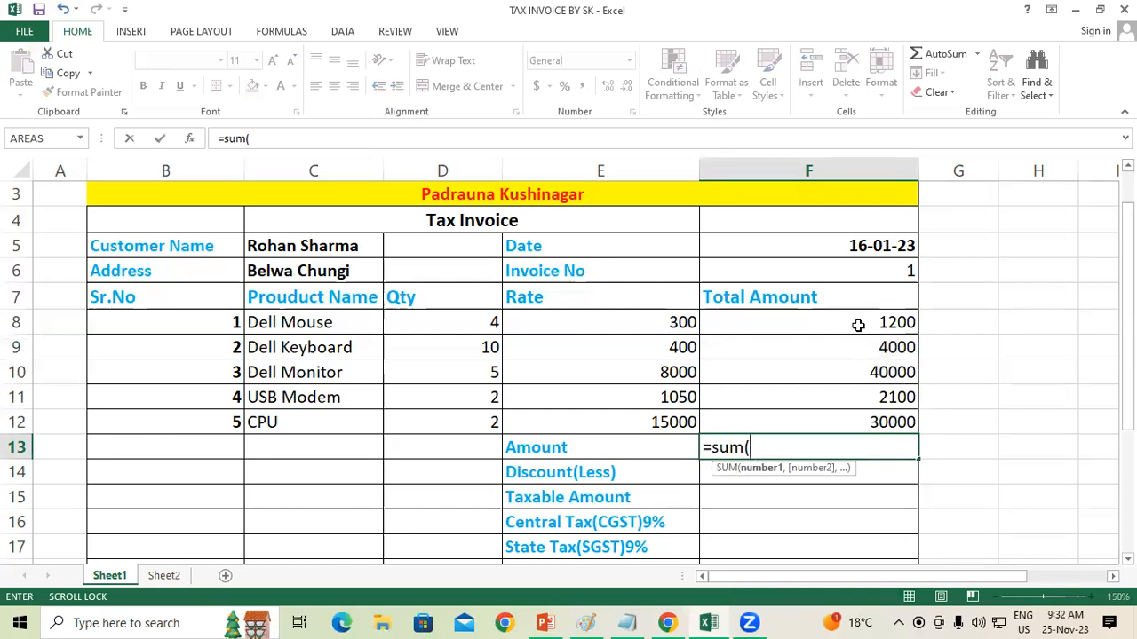
drag(860, 325, 860, 421)
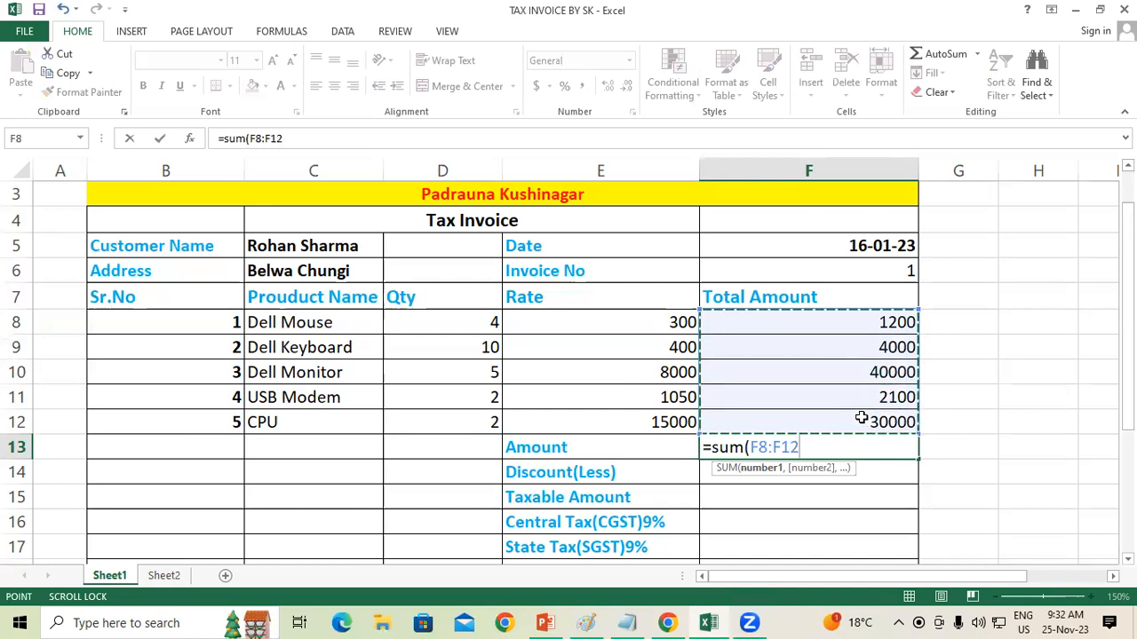
text())
key(Return)
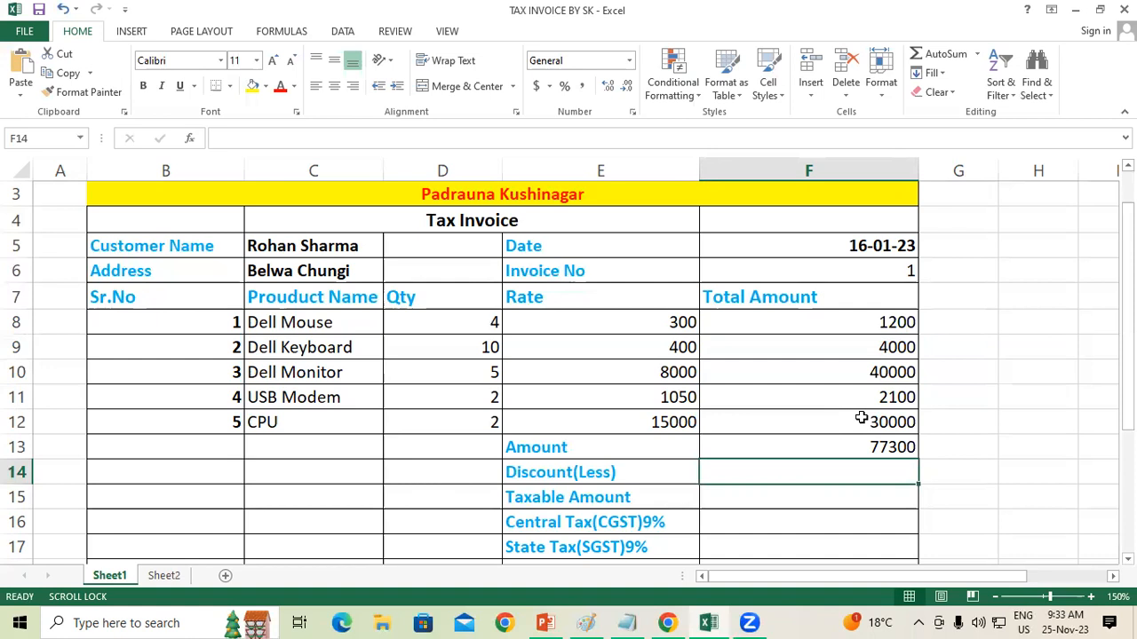
Step: Enter a discount of 2300 in F14 beside Discount(Less)
text(2000)
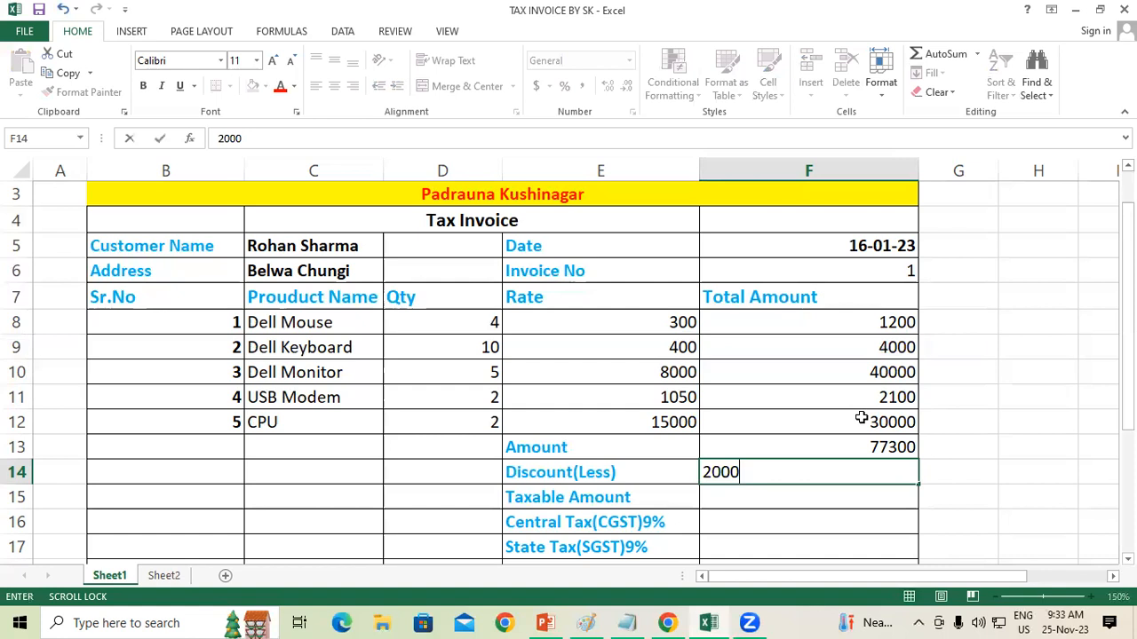
key(BackSpace)
key(BackSpace)
key(BackSpace)
text(300)
key(Return)
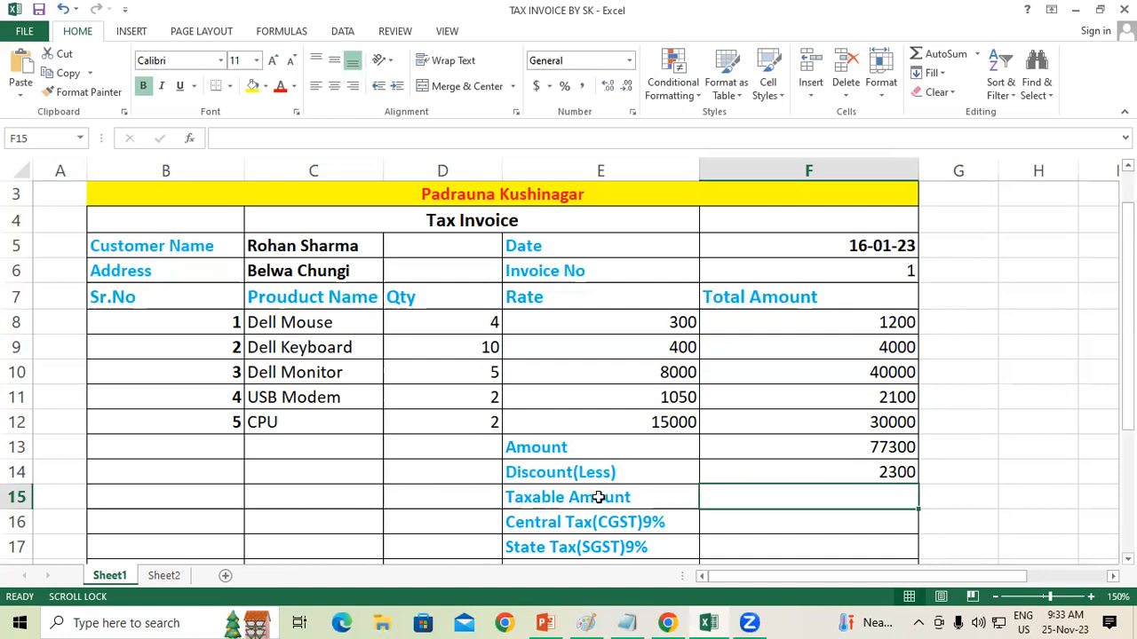
Step: Calculate the Taxable Amount in F15 by subtracting the discount from the amount with =F13-F14
text(=)
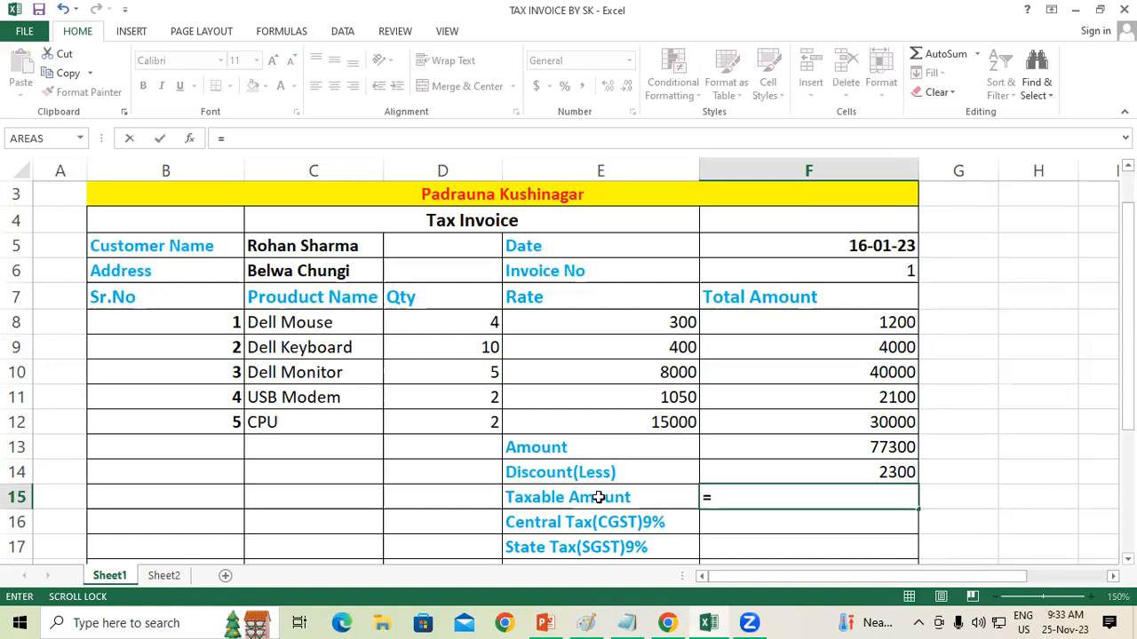
click(835, 446)
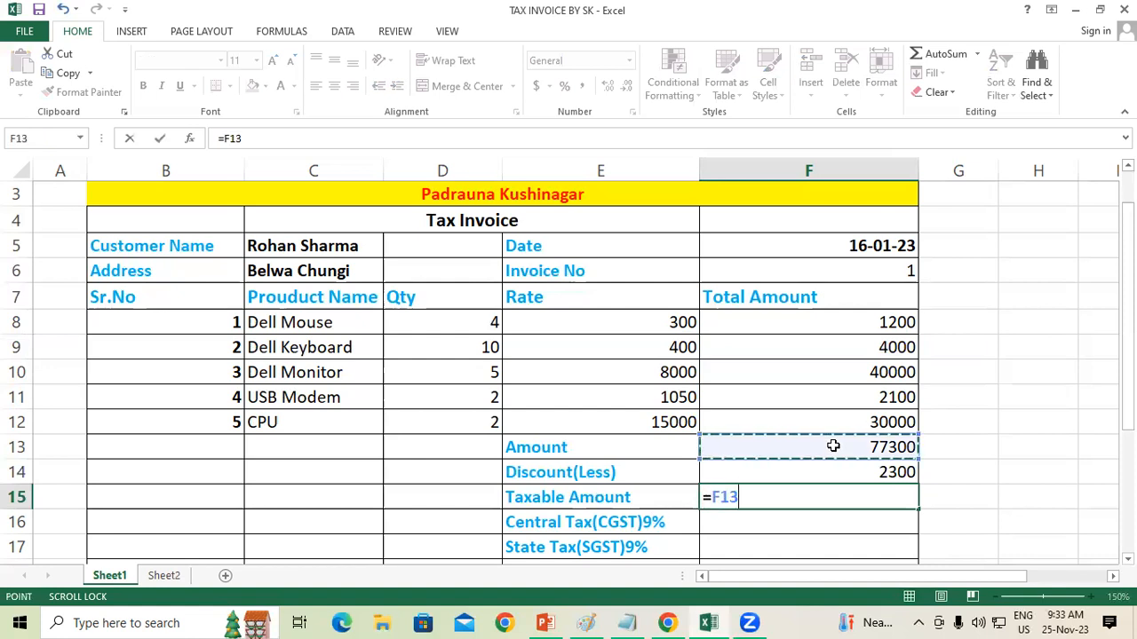
text(-)
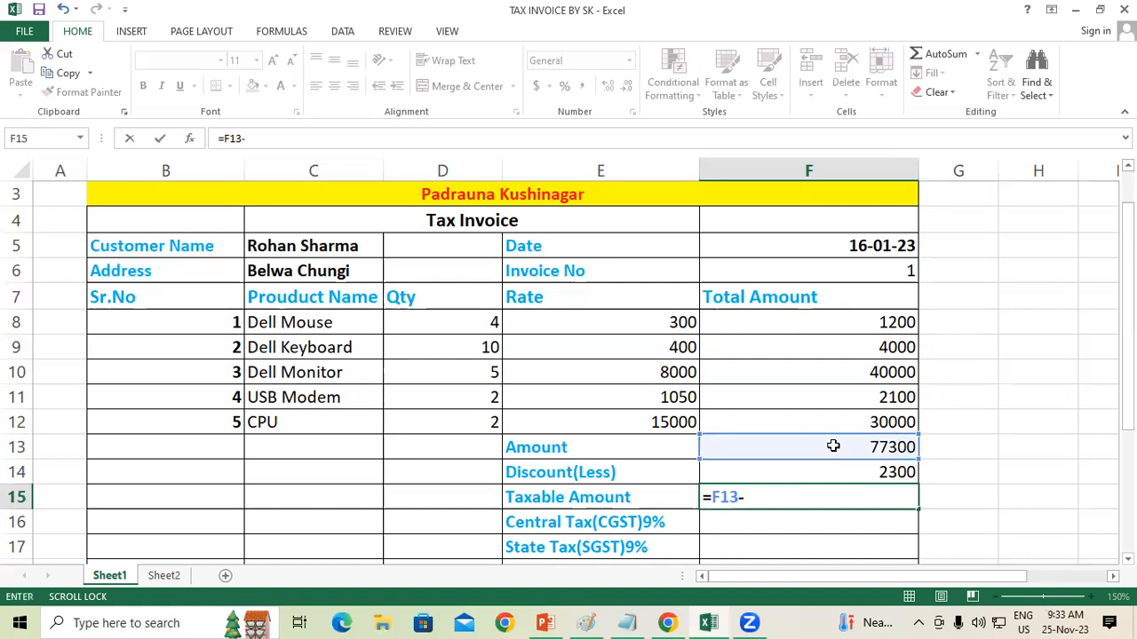
click(846, 471)
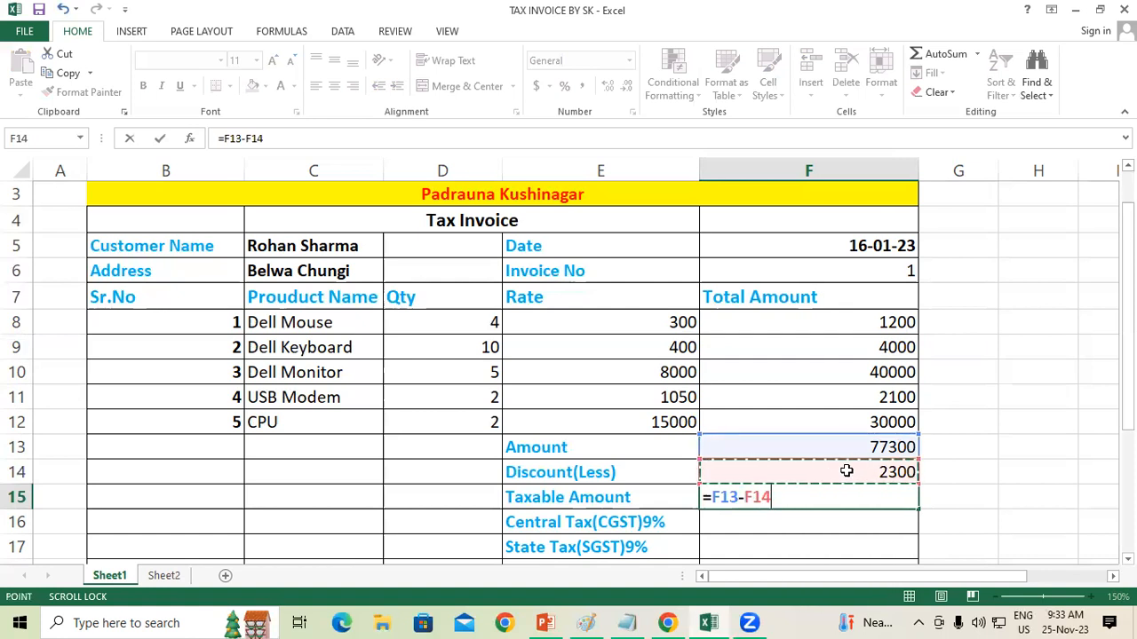
key(Return)
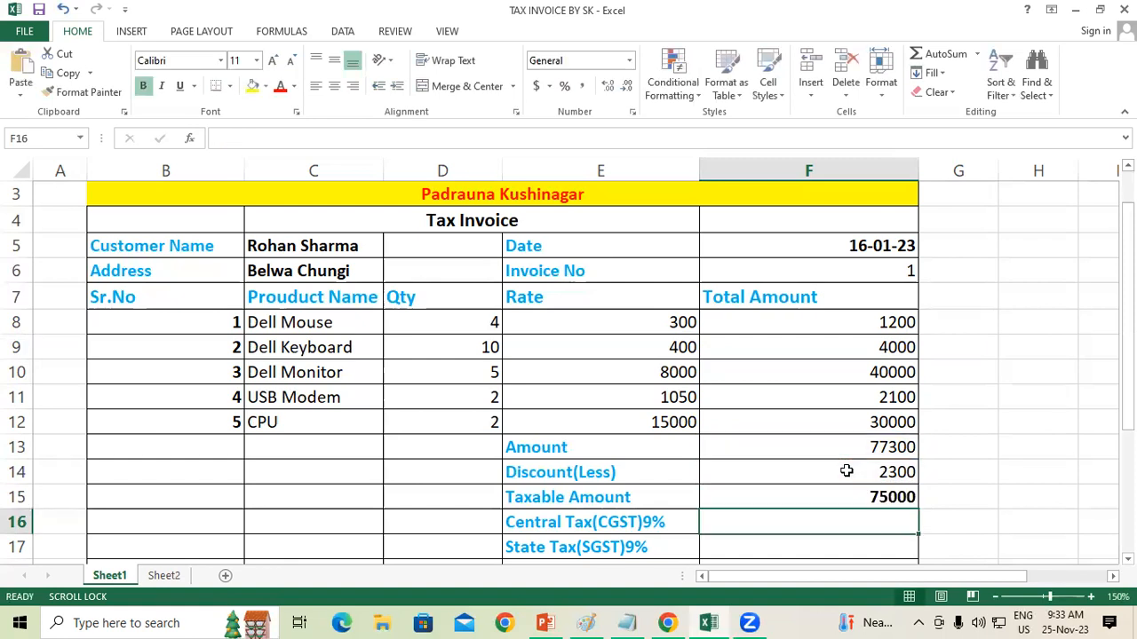
click(860, 495)
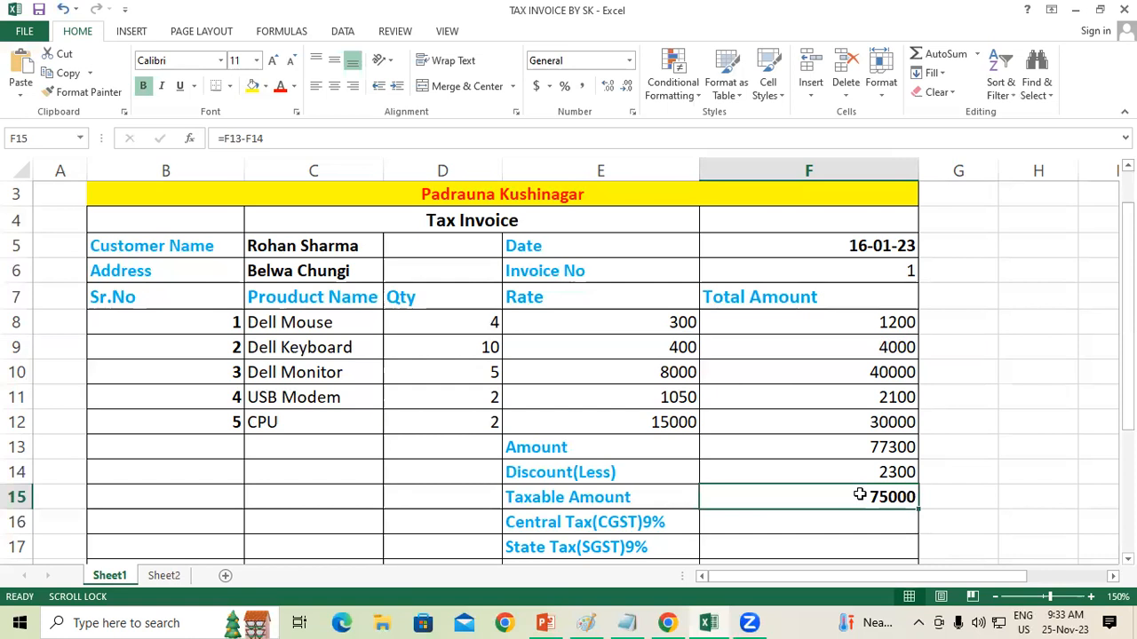
Step: Calculate the 9% Central Tax (CGST) on the taxable amount in F16 with =F15*9/100
click(1126, 558)
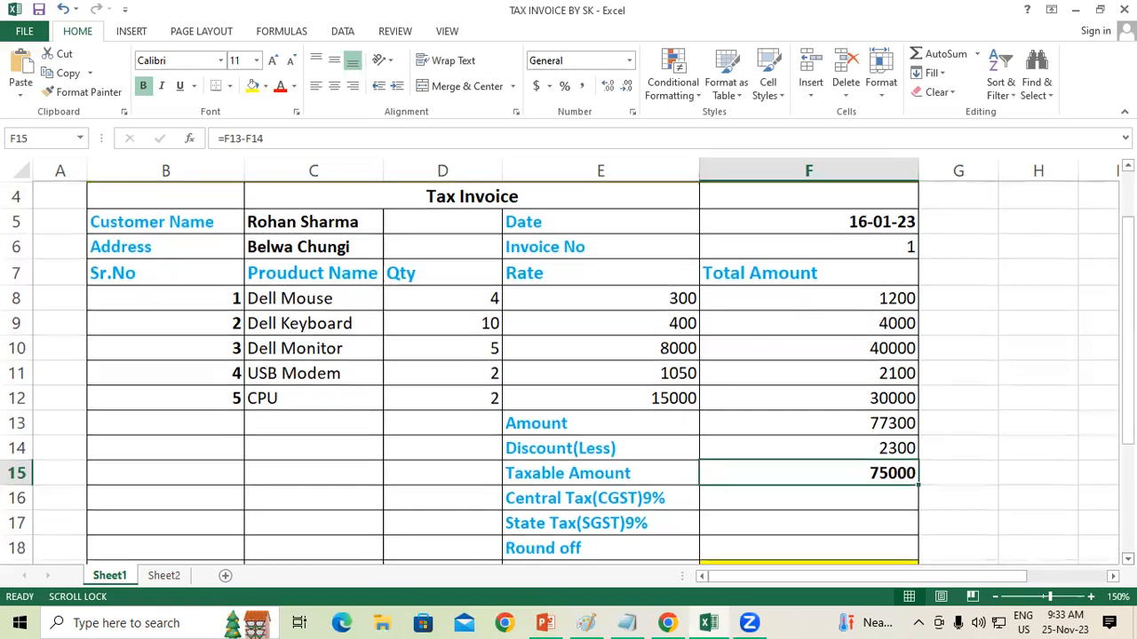
click(1128, 559)
click(1128, 559)
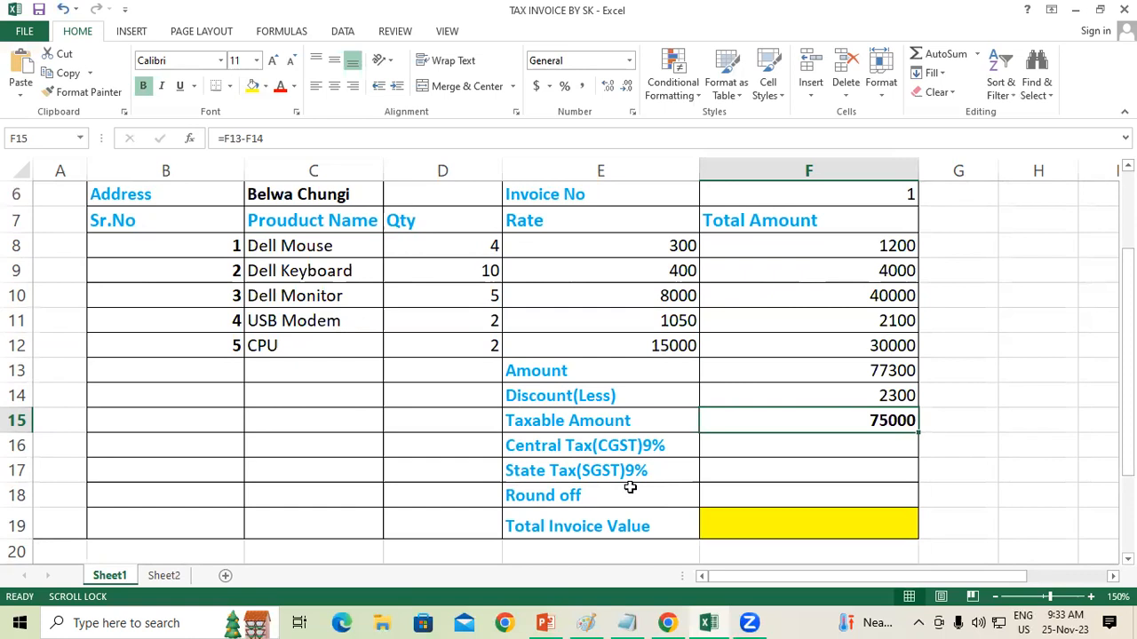
click(801, 449)
text(=)
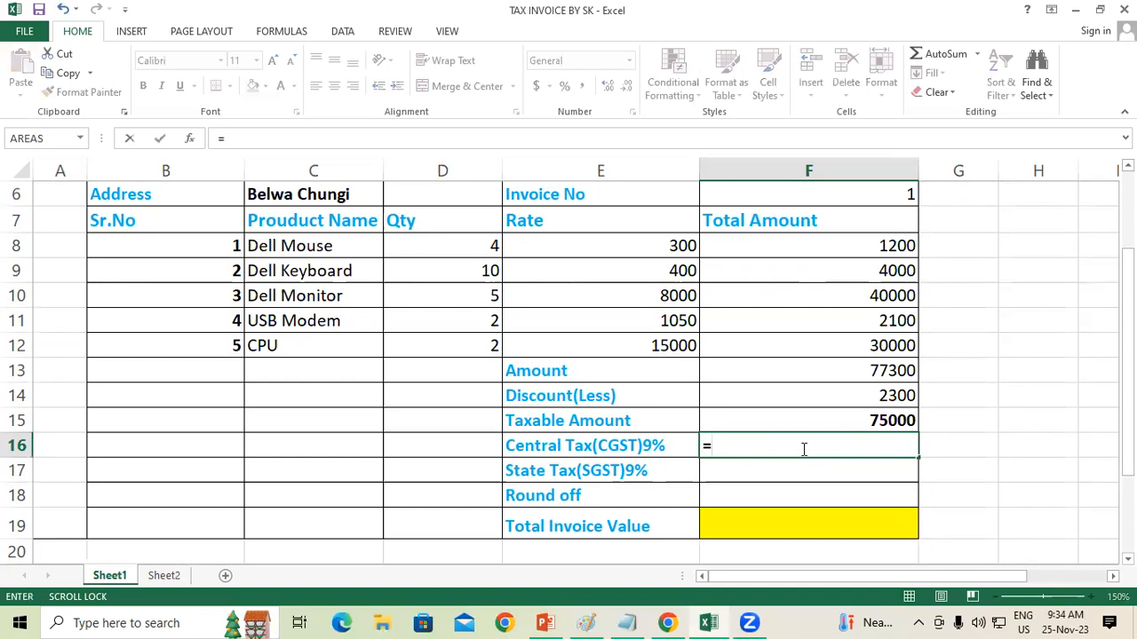
click(823, 419)
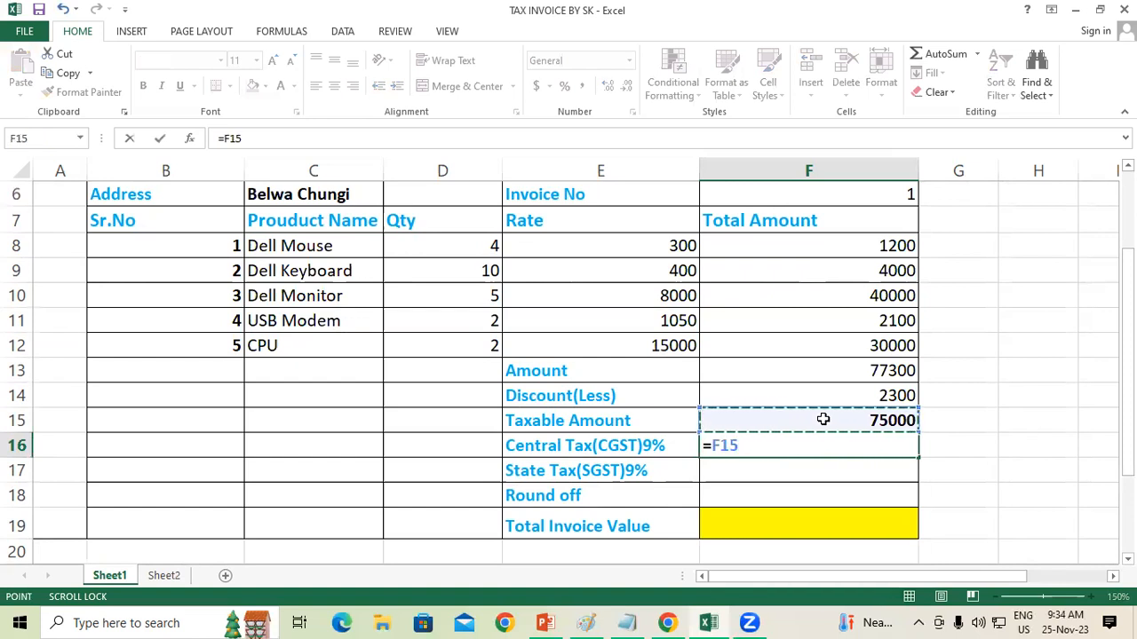
text(*)
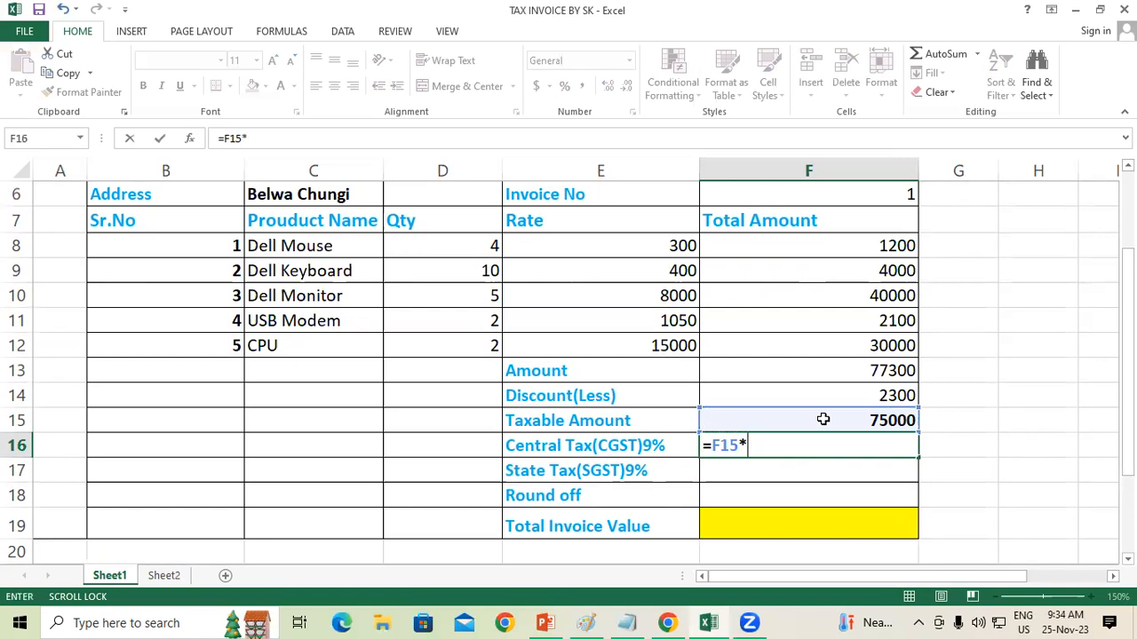
text(9/100)
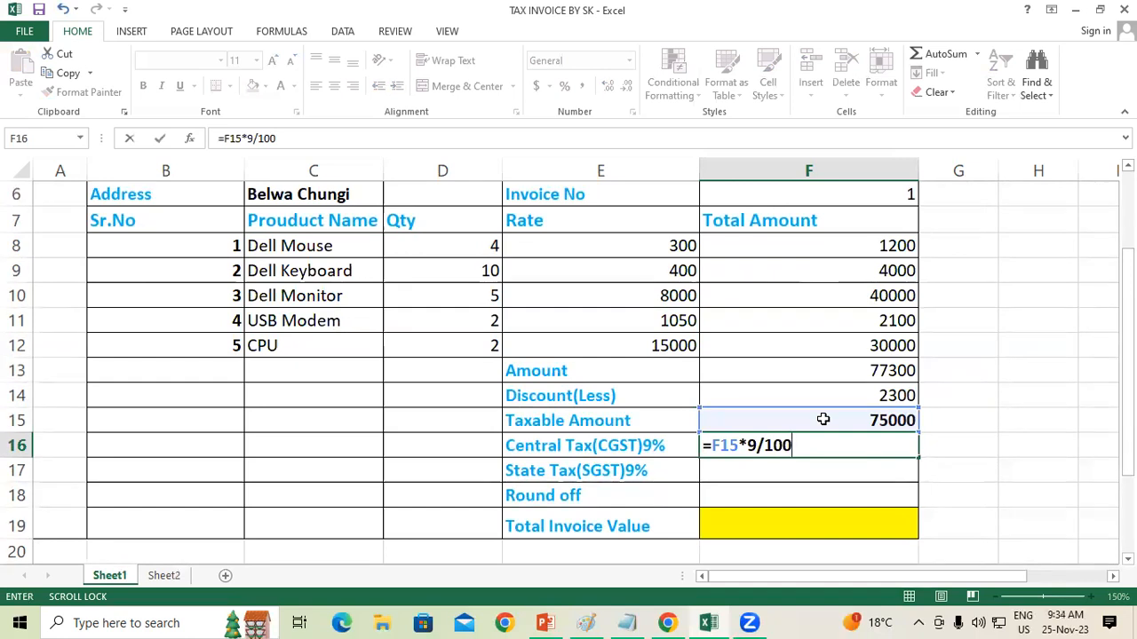
key(Return)
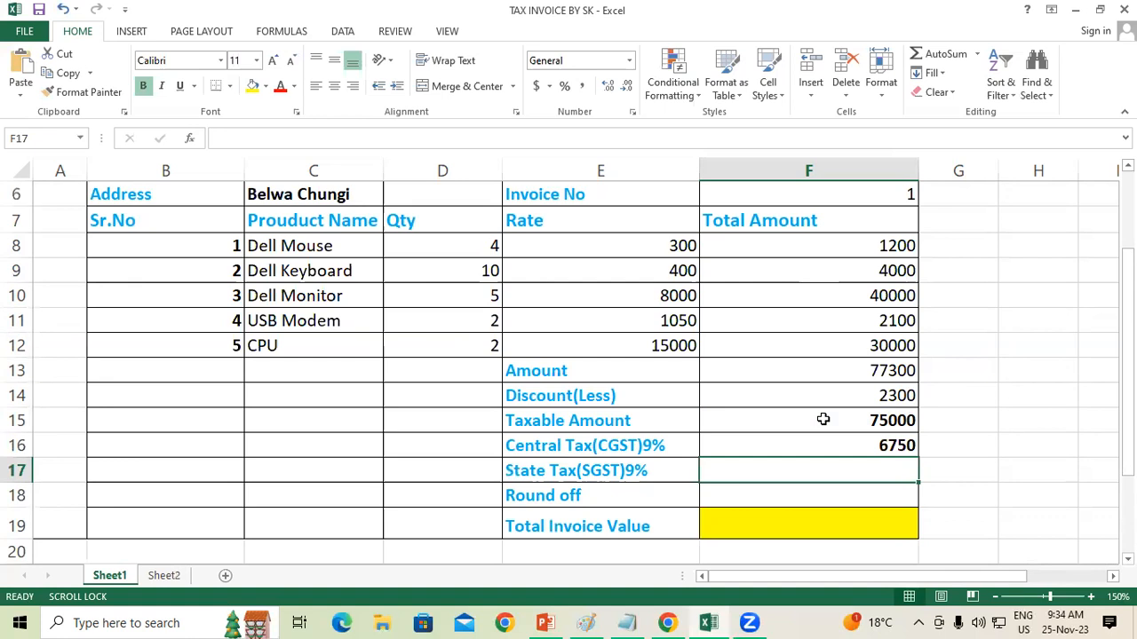
Step: Calculate the 9% State Tax (SGST) on the taxable amount in F17 with =F15*9/100
text(=)
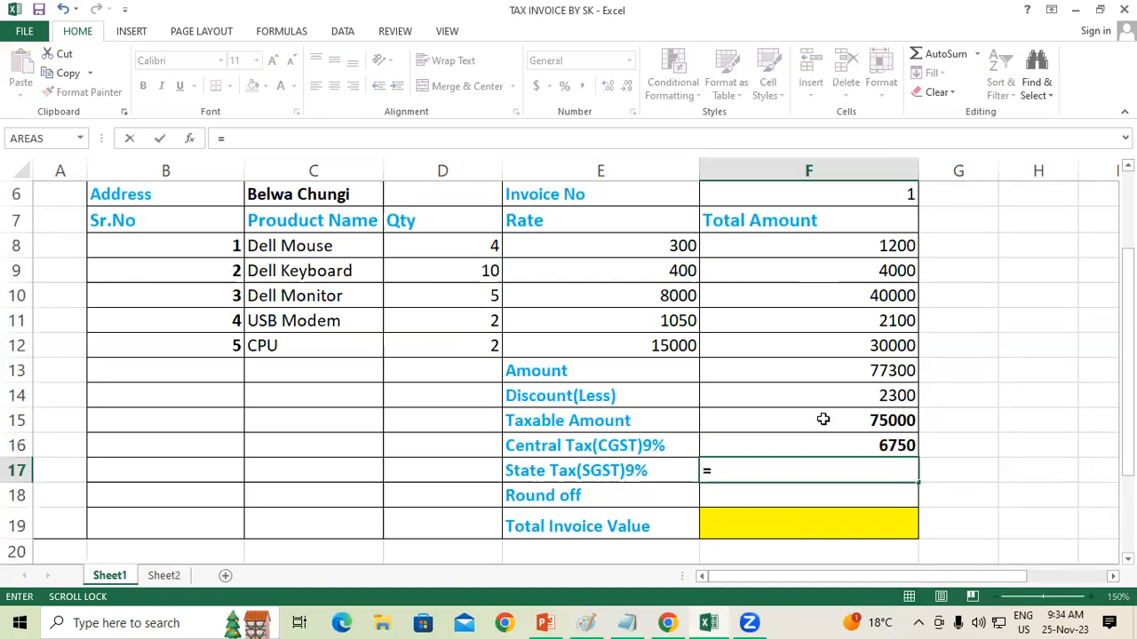
click(826, 419)
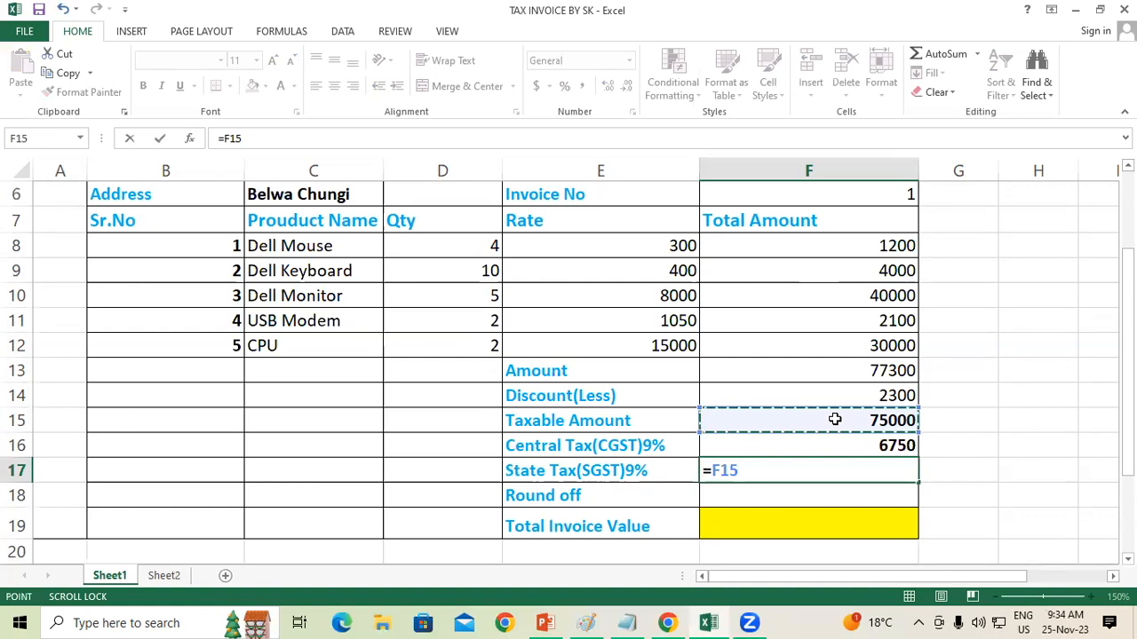
text(*)
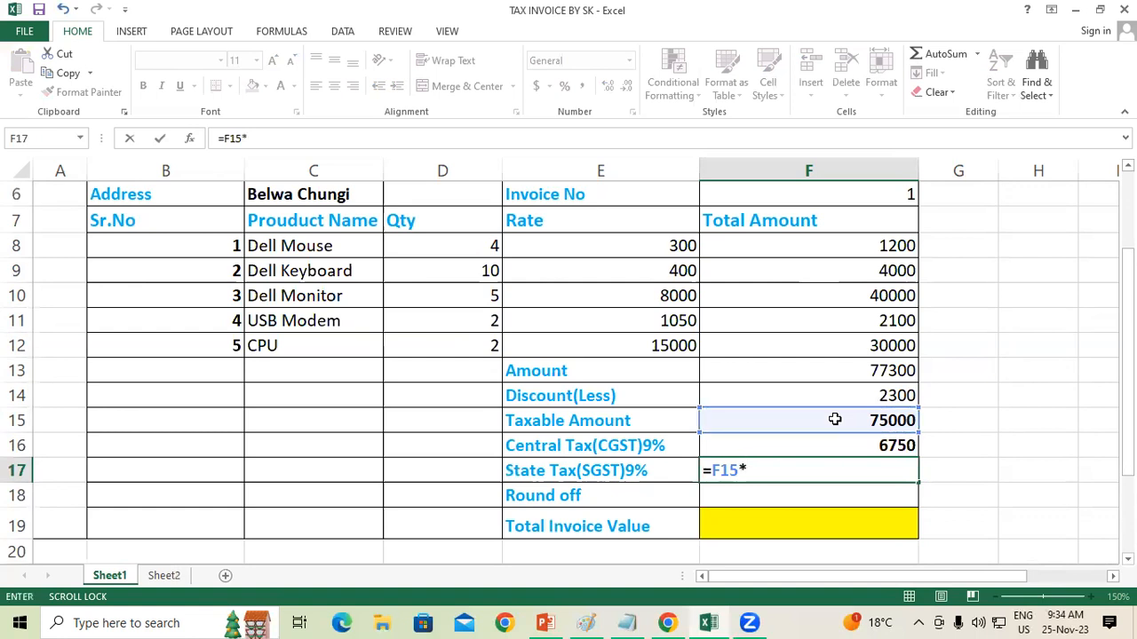
text(9/100)
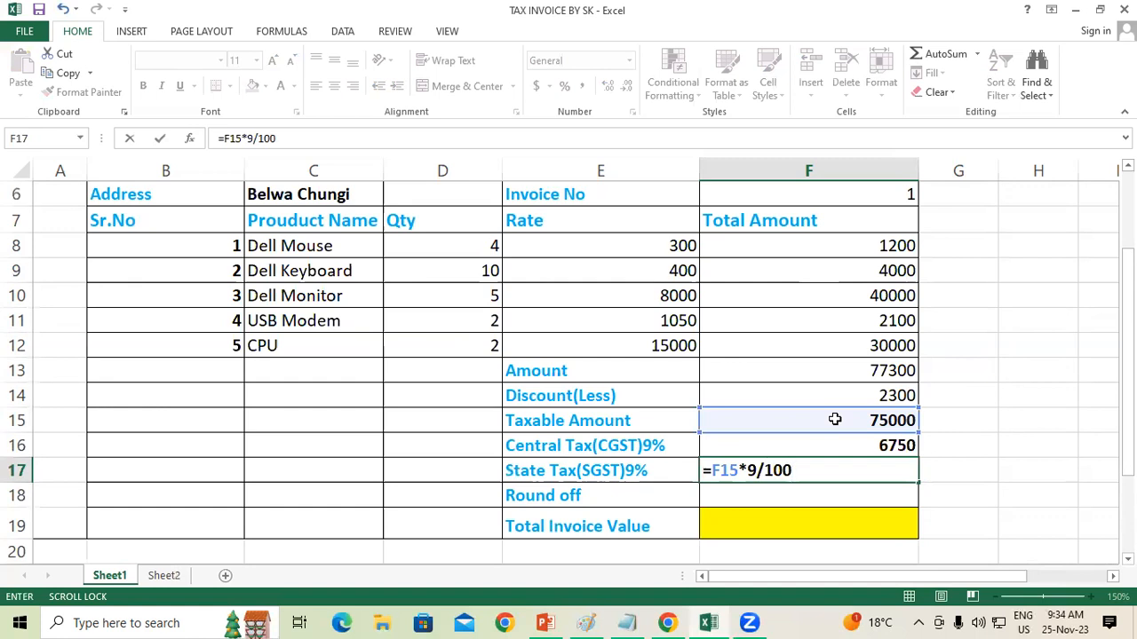
key(Return)
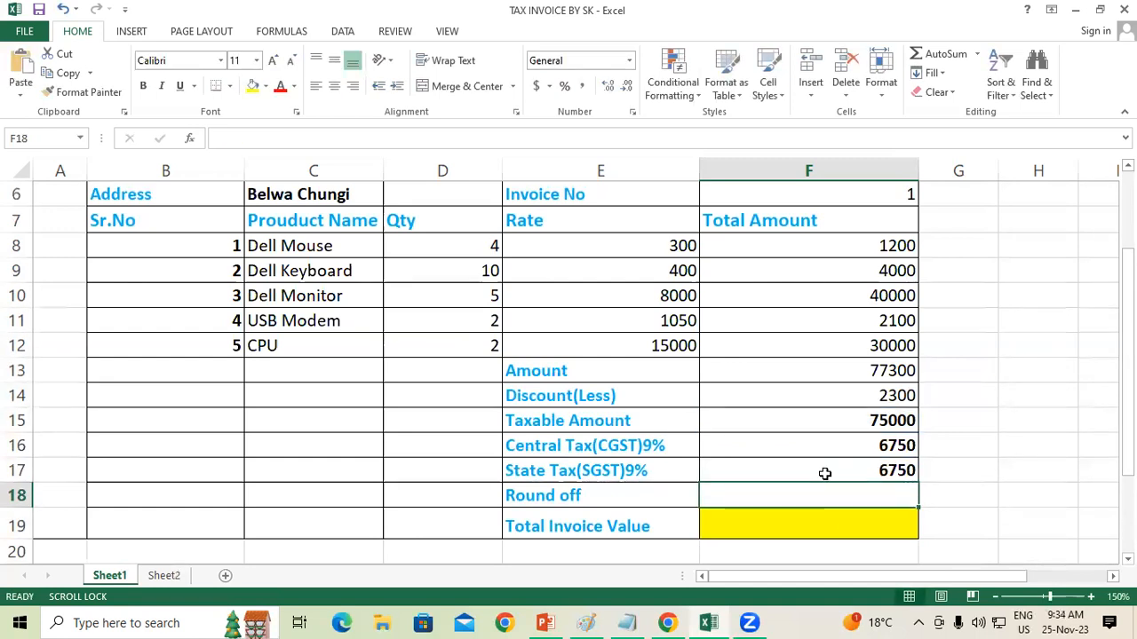
Step: Calculate the Total Invoice Value in F19 by adding the taxable amount, CGST and SGST with =F15+F16+F17
click(842, 518)
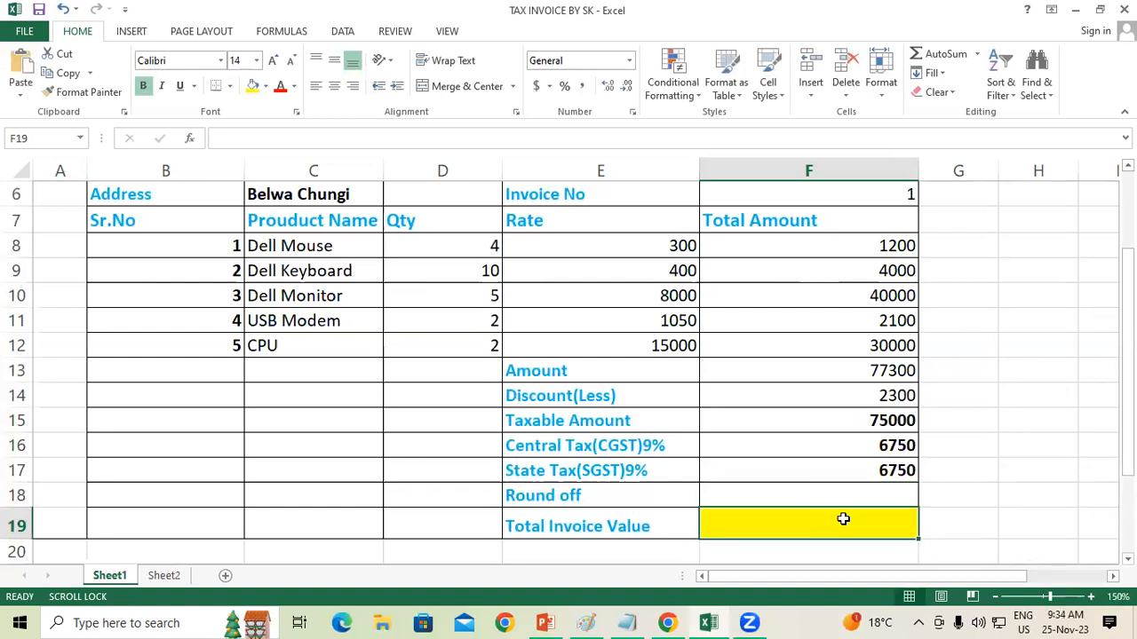
text(=)
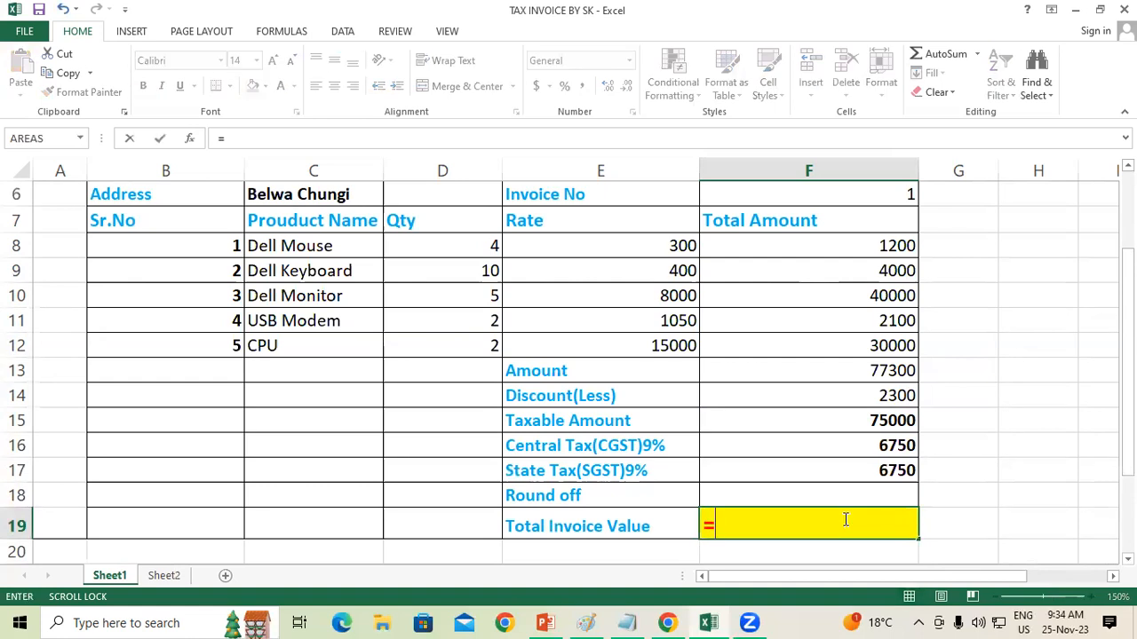
click(878, 421)
text(+)
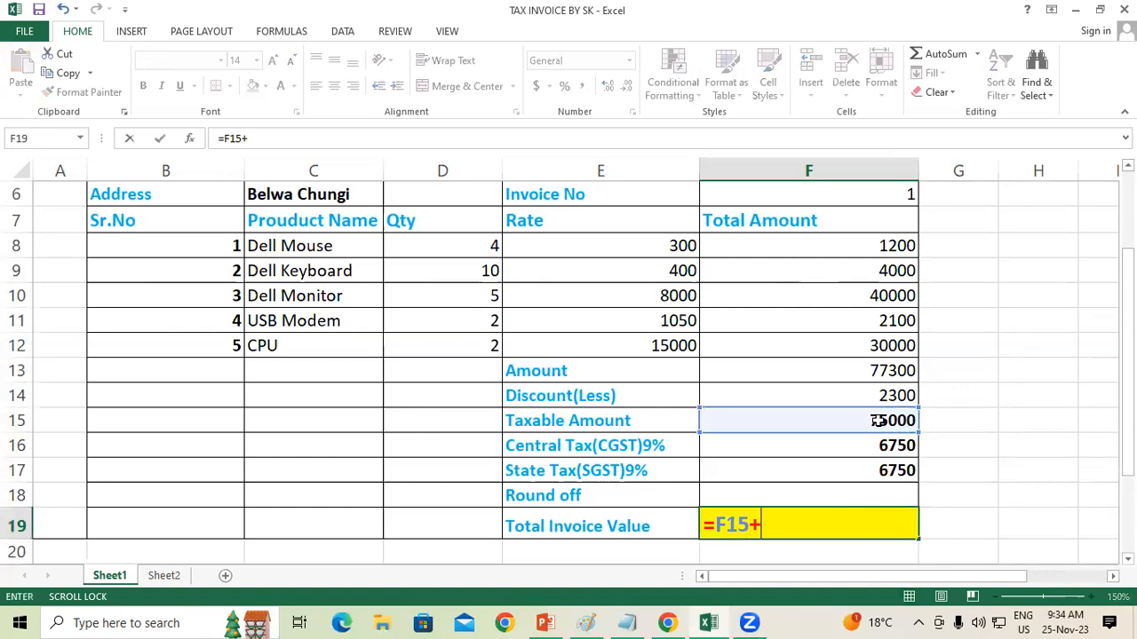
click(875, 439)
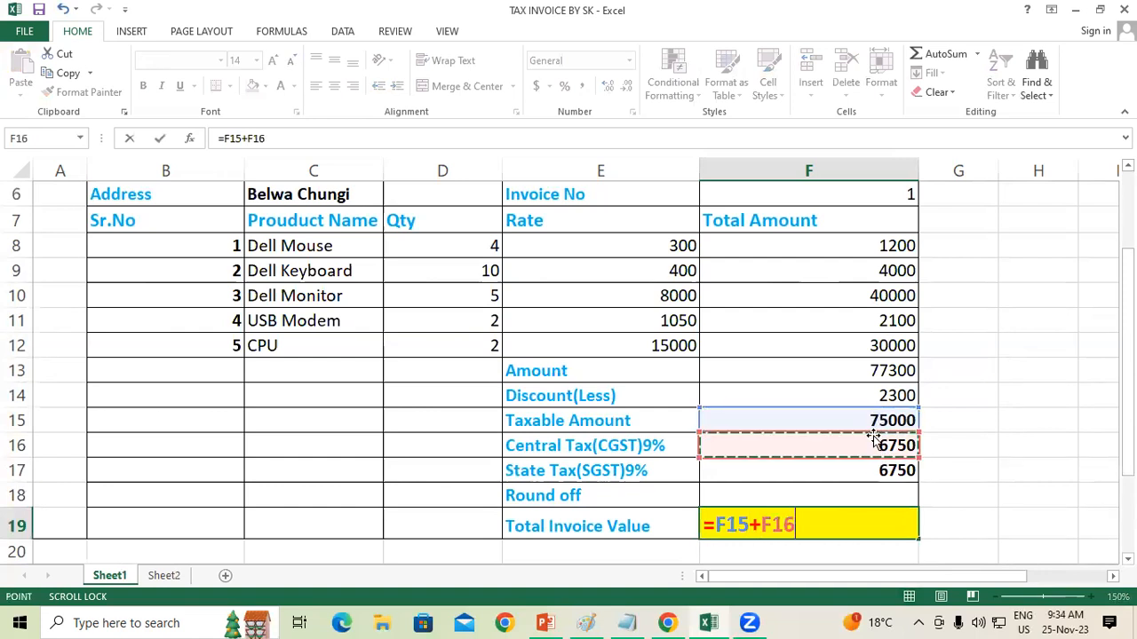
text(+)
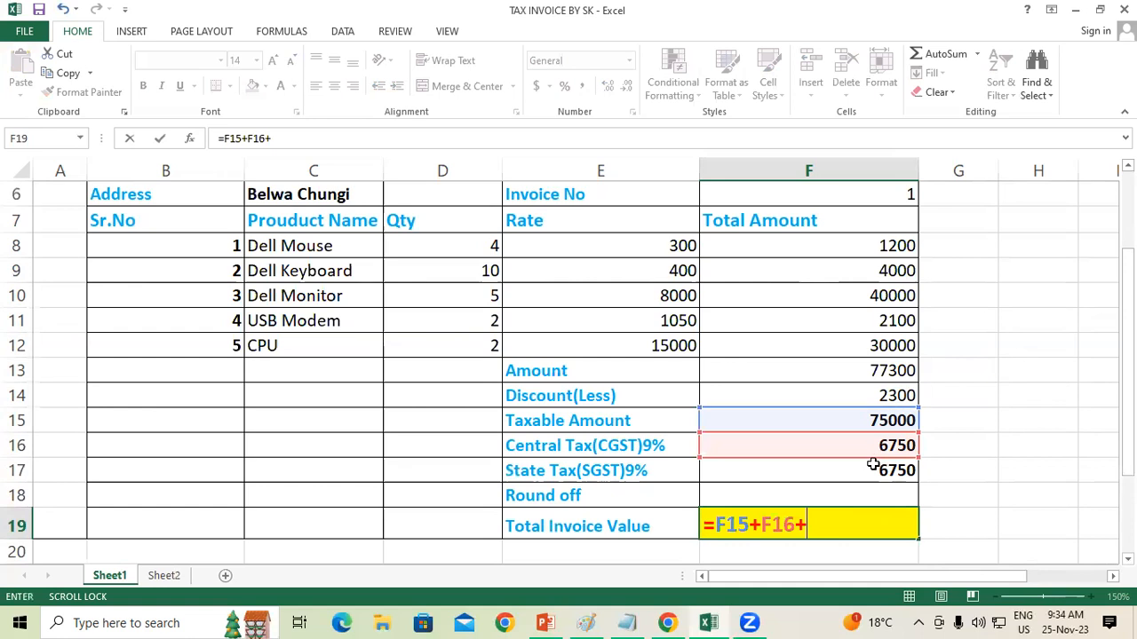
click(874, 467)
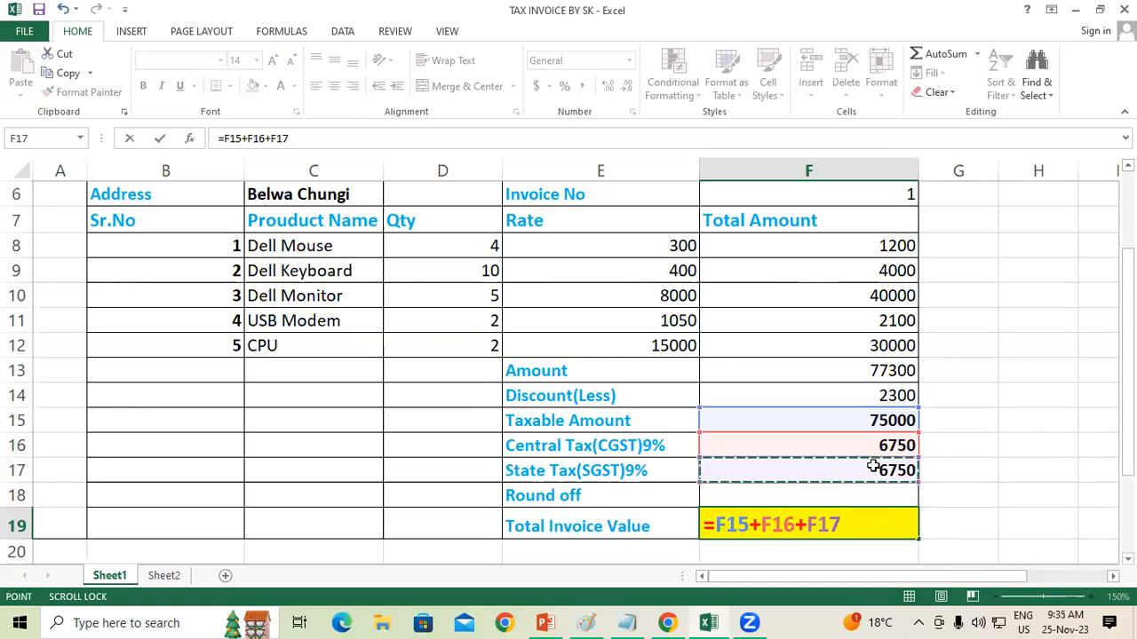
key(Return)
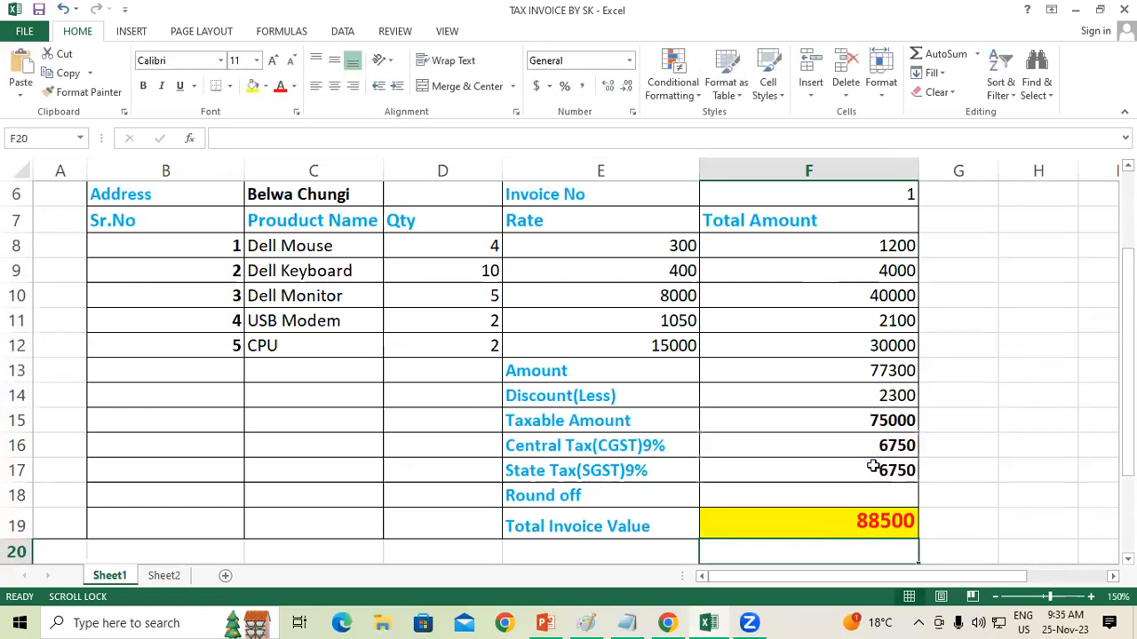
click(947, 519)
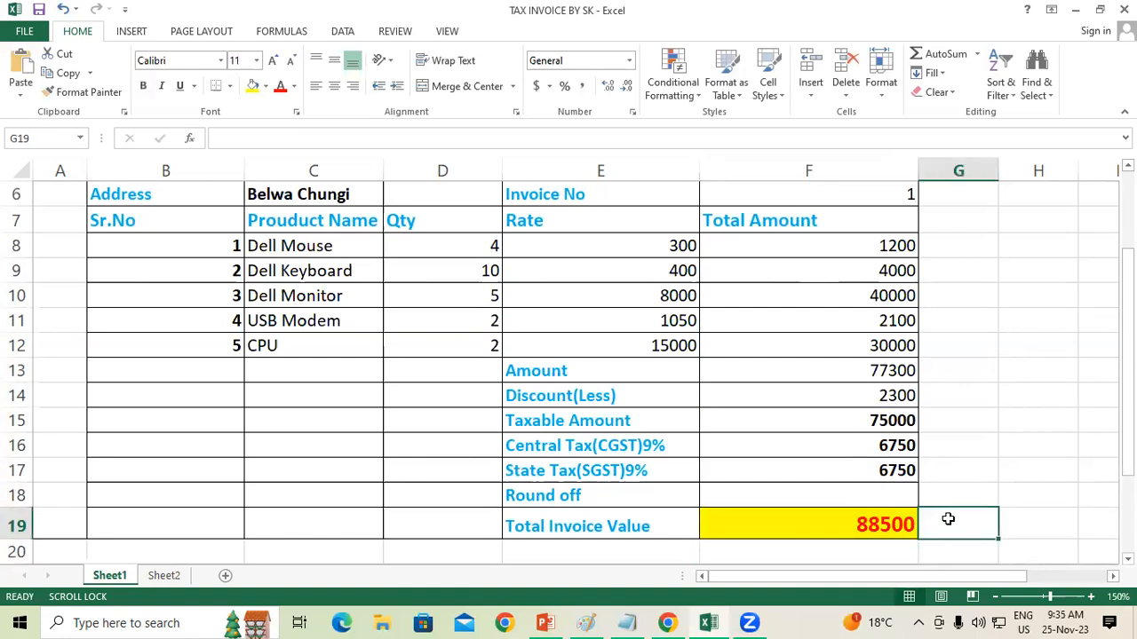
click(824, 520)
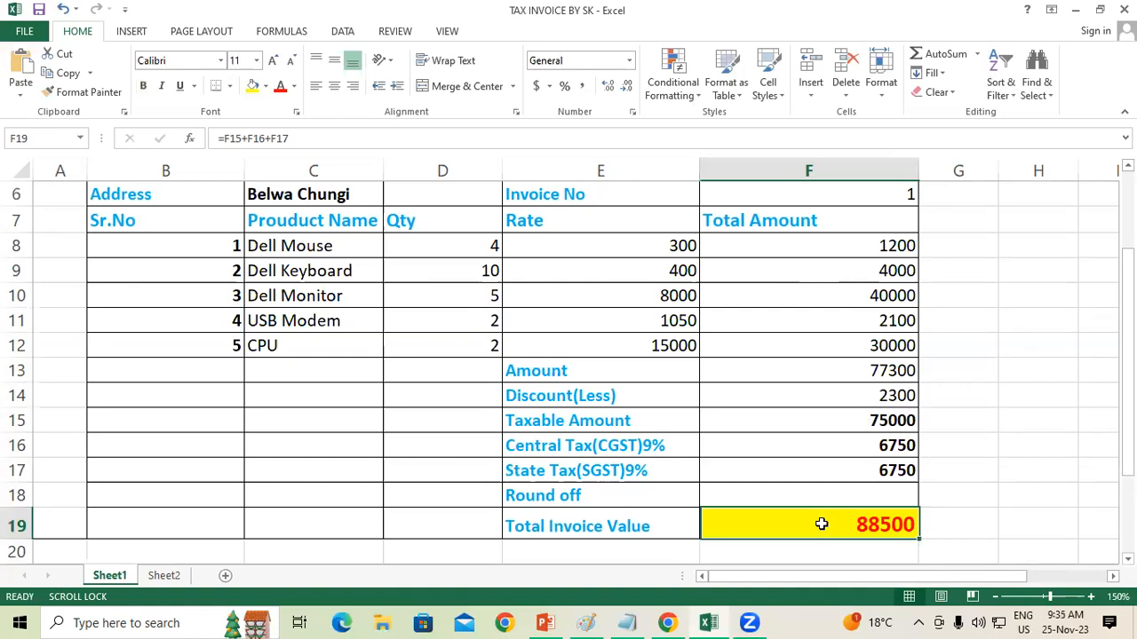
click(984, 522)
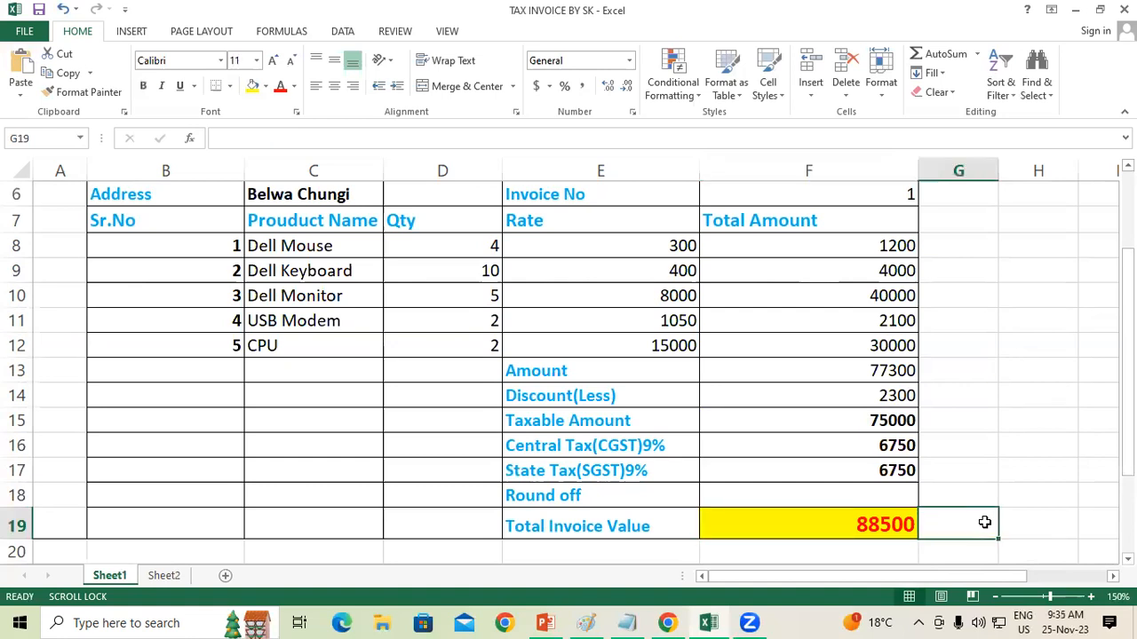
click(543, 499)
click(803, 493)
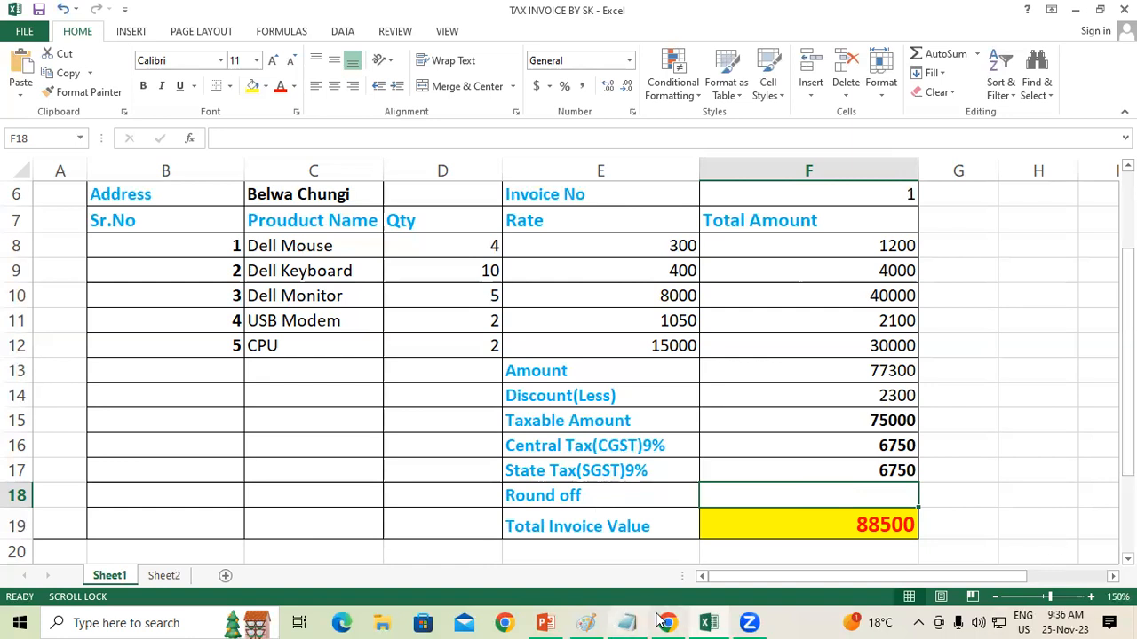
Step: Switch to the blank Notepad document and write the heading "Total Amount" with the formula "=Qty*Rate" on the line below
click(627, 621)
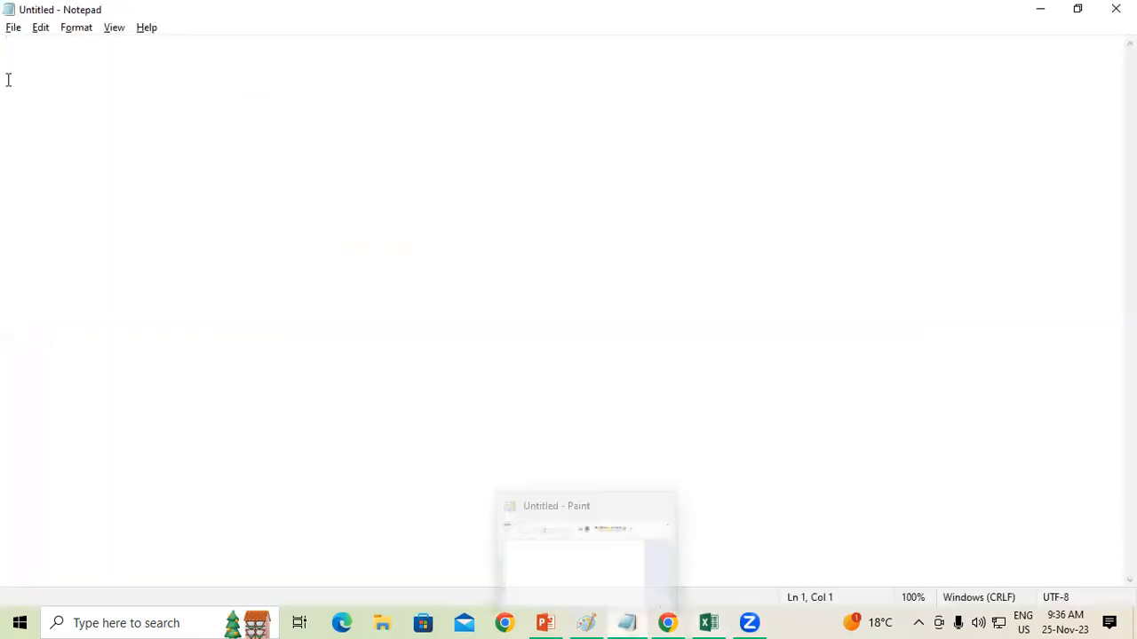
text(Tota)
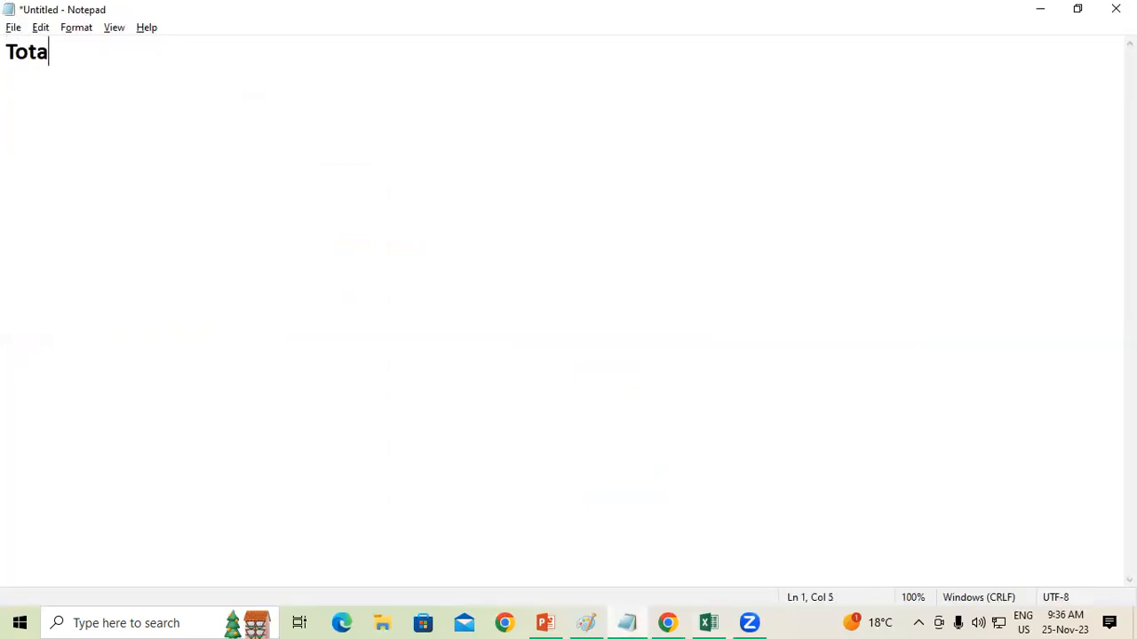
text(l Amount)
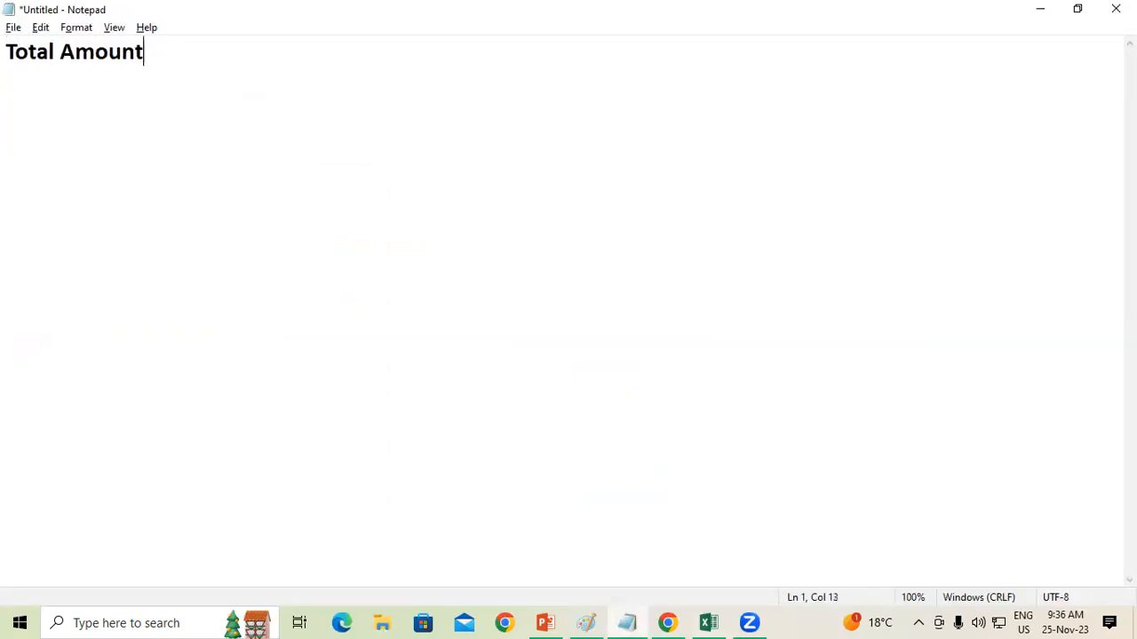
key(Return)
text(=Qty)
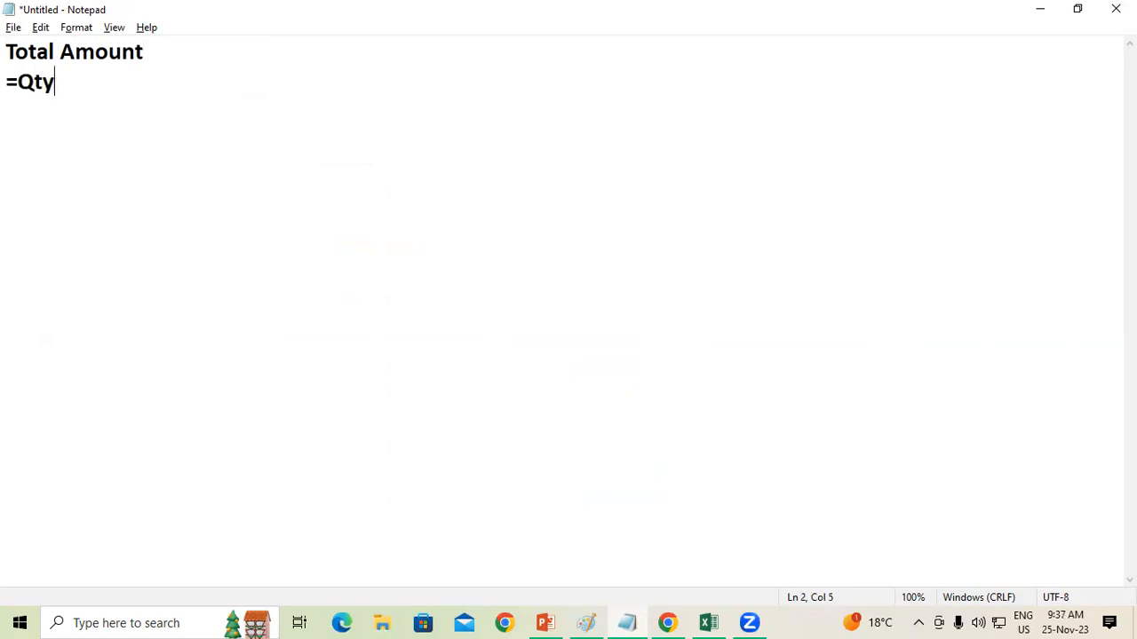
text(*Ratt)
key(BackSpace)
text(e)
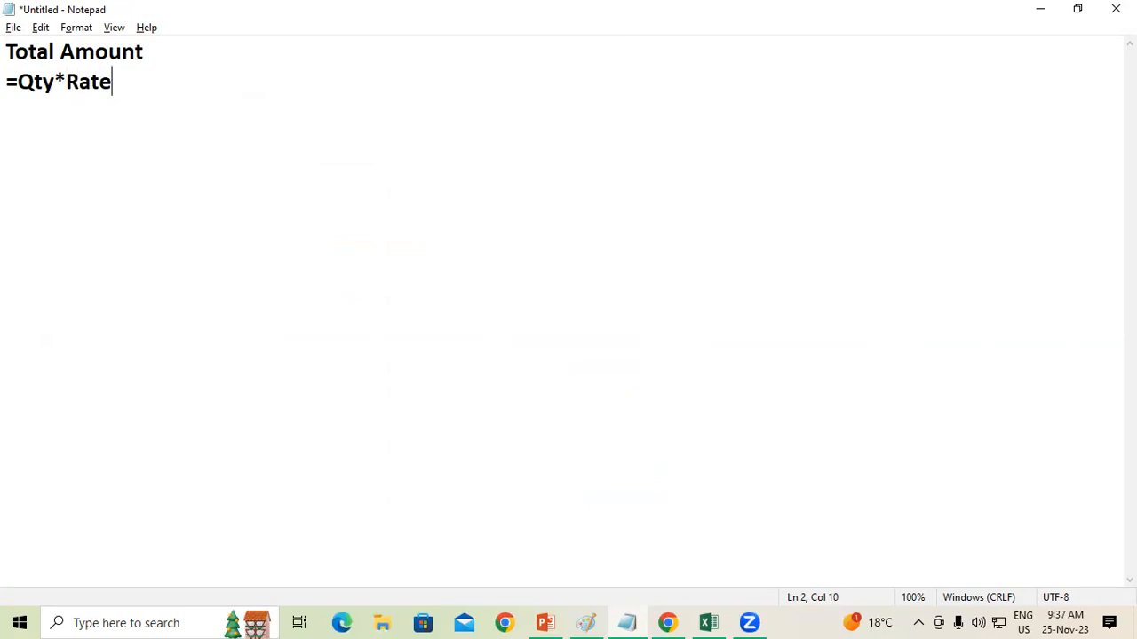
Step: Add the heading "Amount" below the first note, followed by the line "=sum(Select All Amount)"
key(Return)
text(Amount)
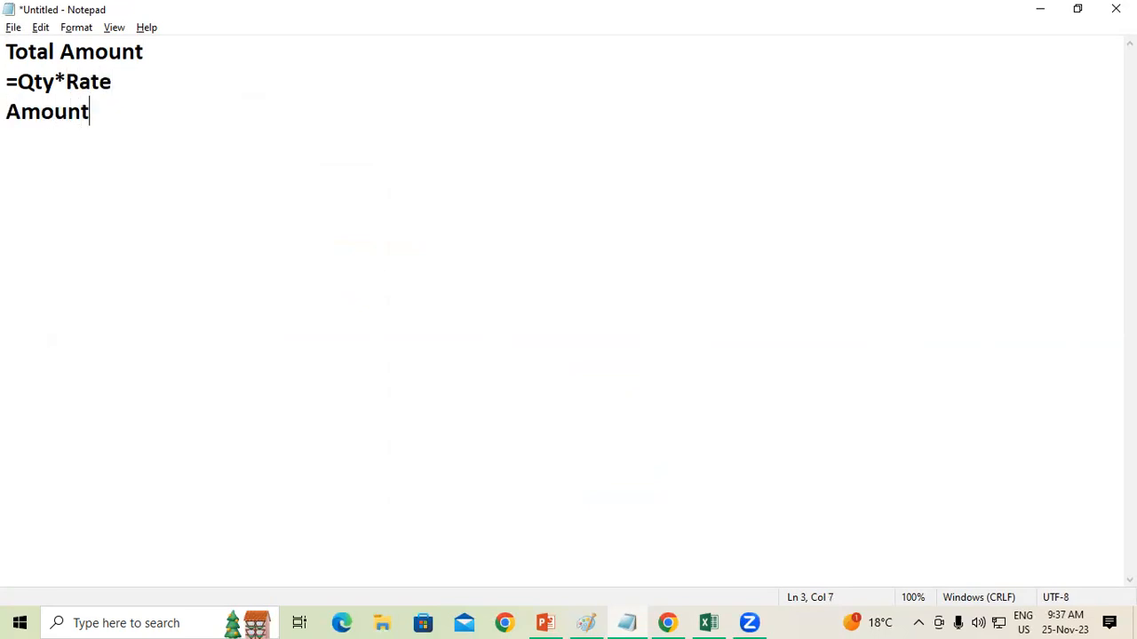
key(Return)
text(=sum(Select )
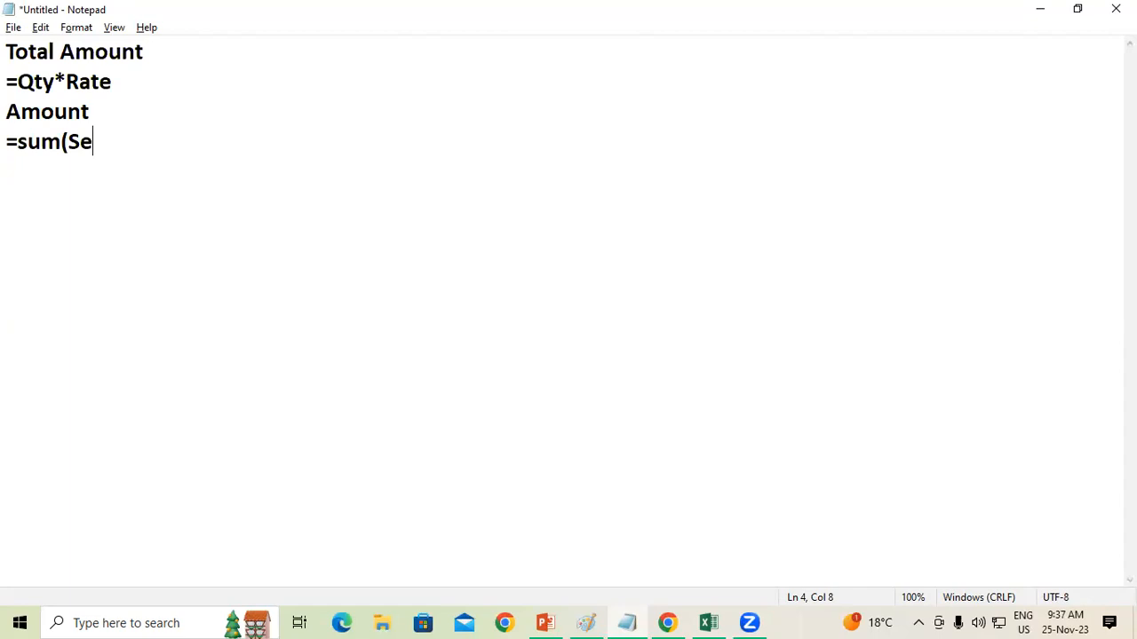
text(T)
key(BackSpace)
text(All Amo)
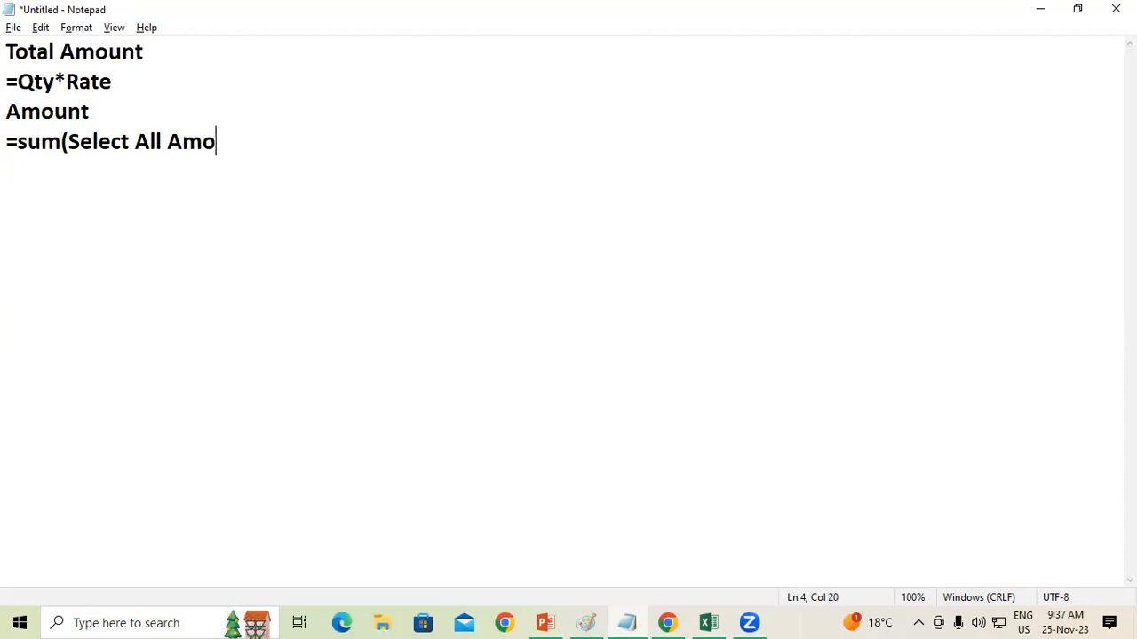
text(unt))
Step: Add the heading "Discount" below the sum formula, followed by the line "=Amount-Discount Amount"
key(Return)
text(Disco)
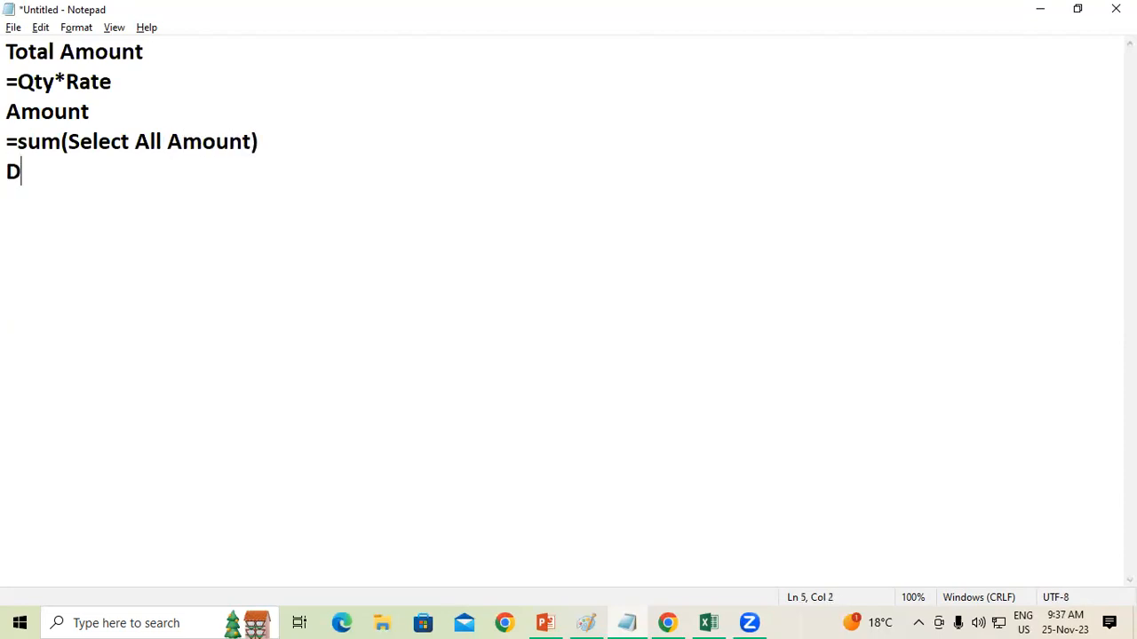
text(t)
key(Return)
text(=)
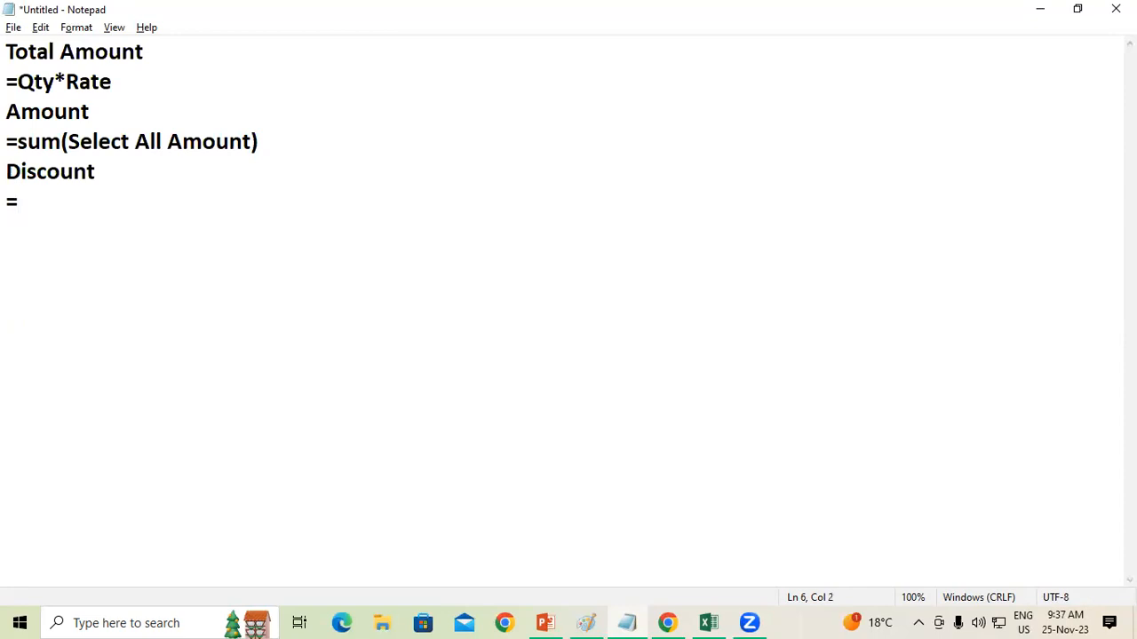
text(Amoun)
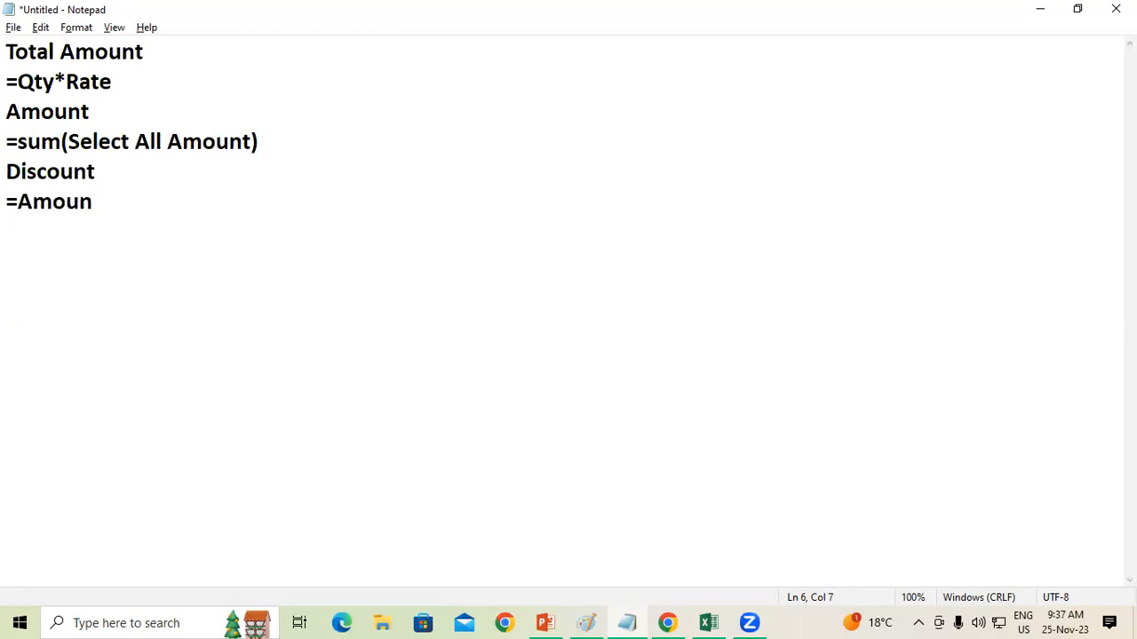
text(t-Discount)
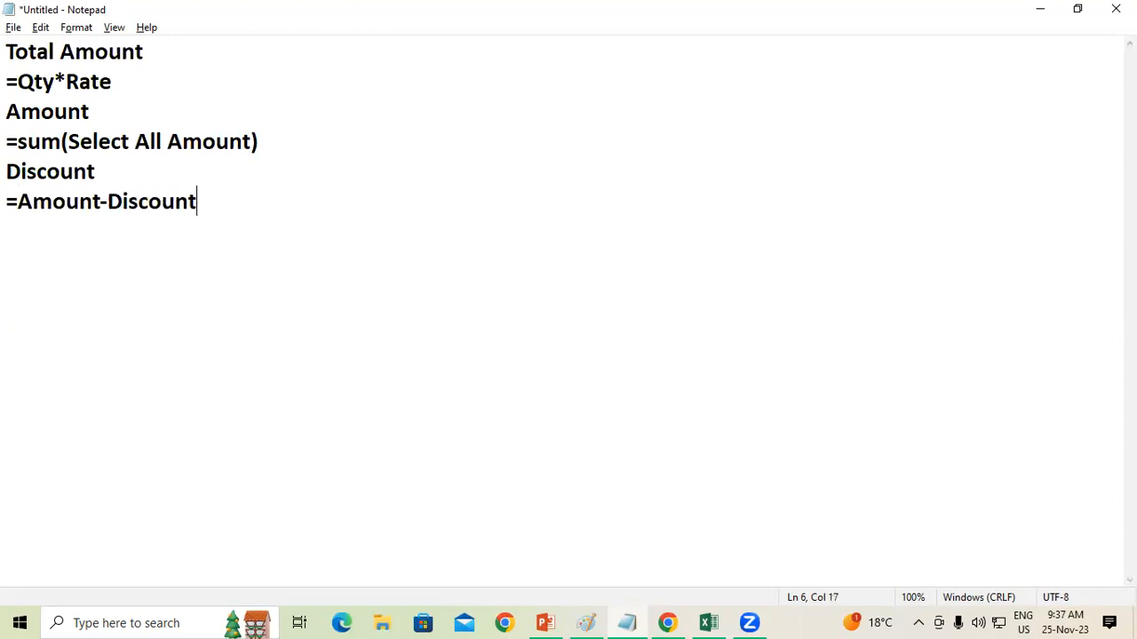
text( Amount)
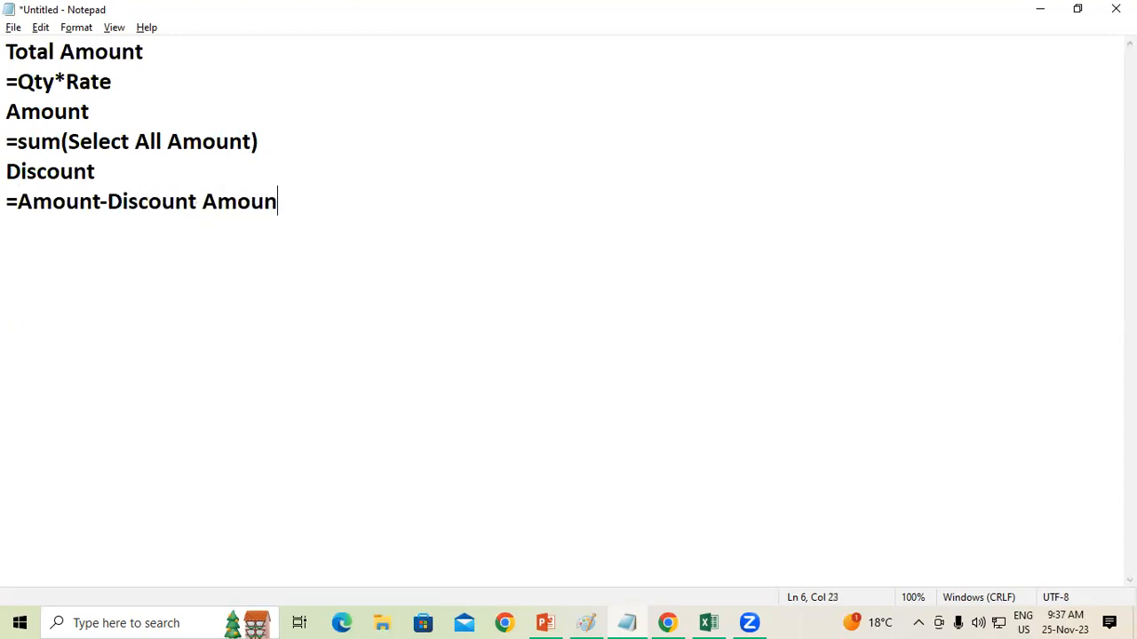
key(Return)
text(CGST)
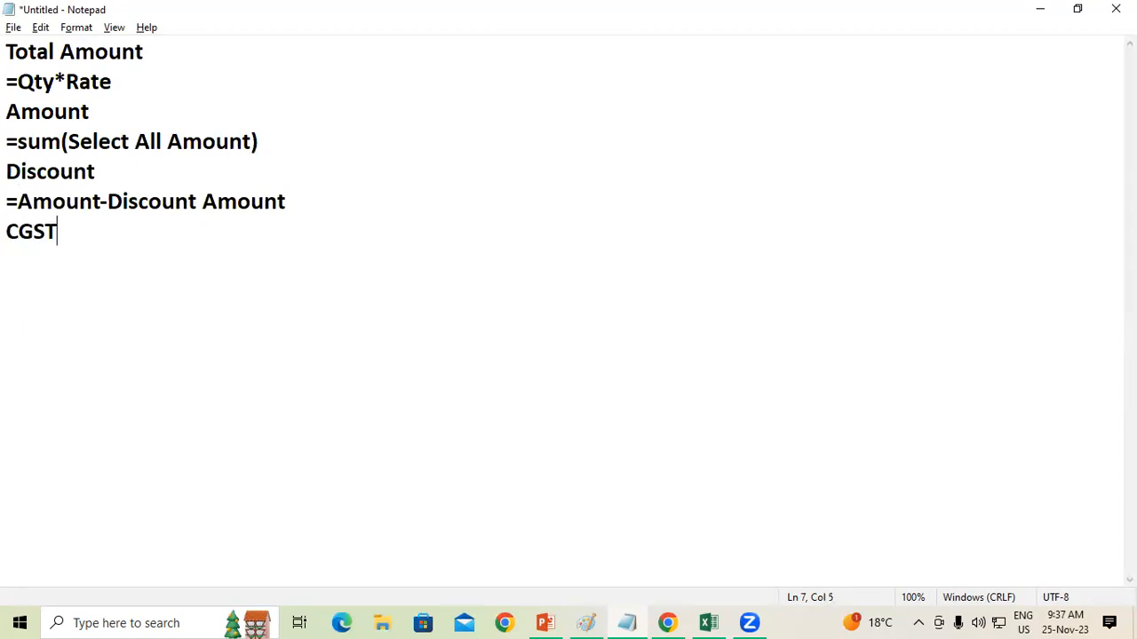
key(Return)
text(=Amoun)
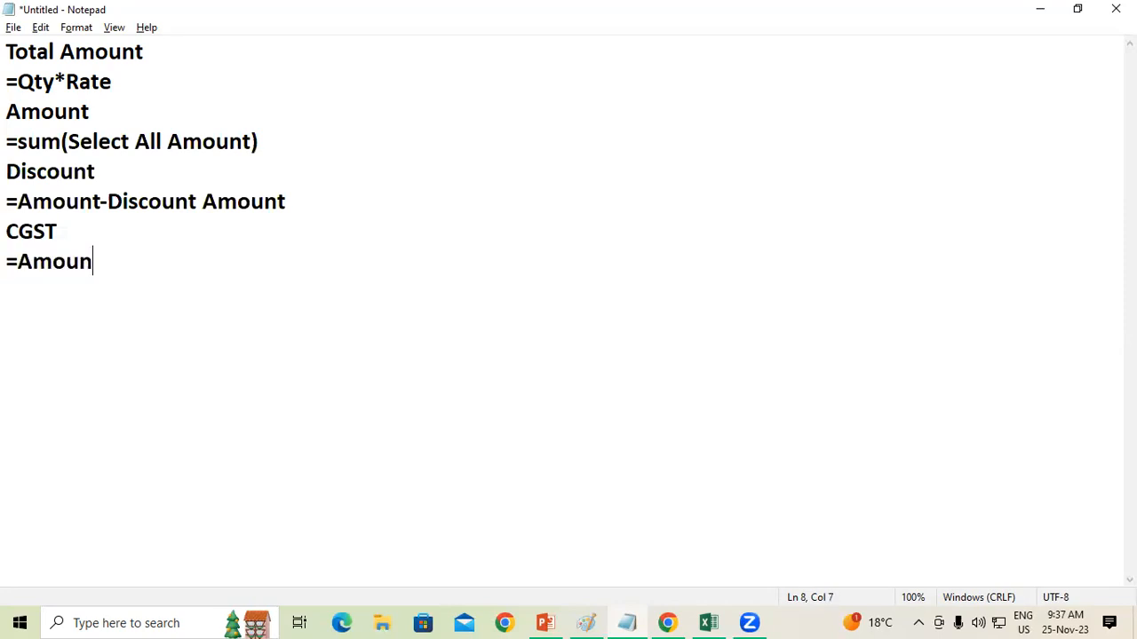
key(BackSpace)
key(BackSpace)
key(BackSpace)
key(BackSpace)
key(BackSpace)
key(BackSpace)
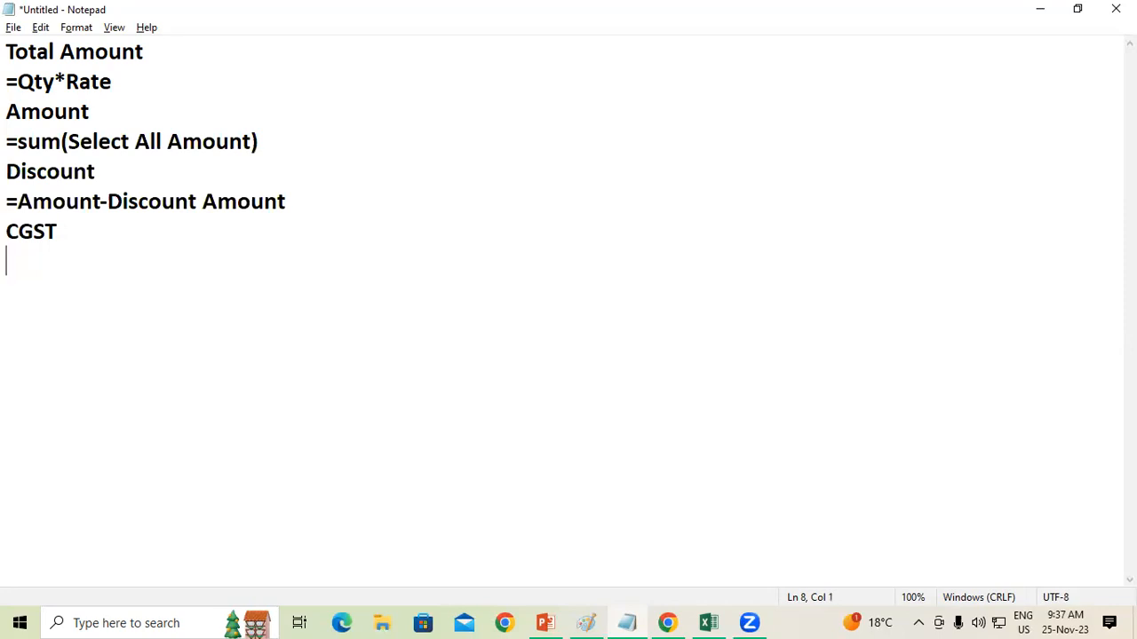
key(BackSpace)
key(BackSpace)
key(BackSpace)
key(BackSpace)
key(BackSpace)
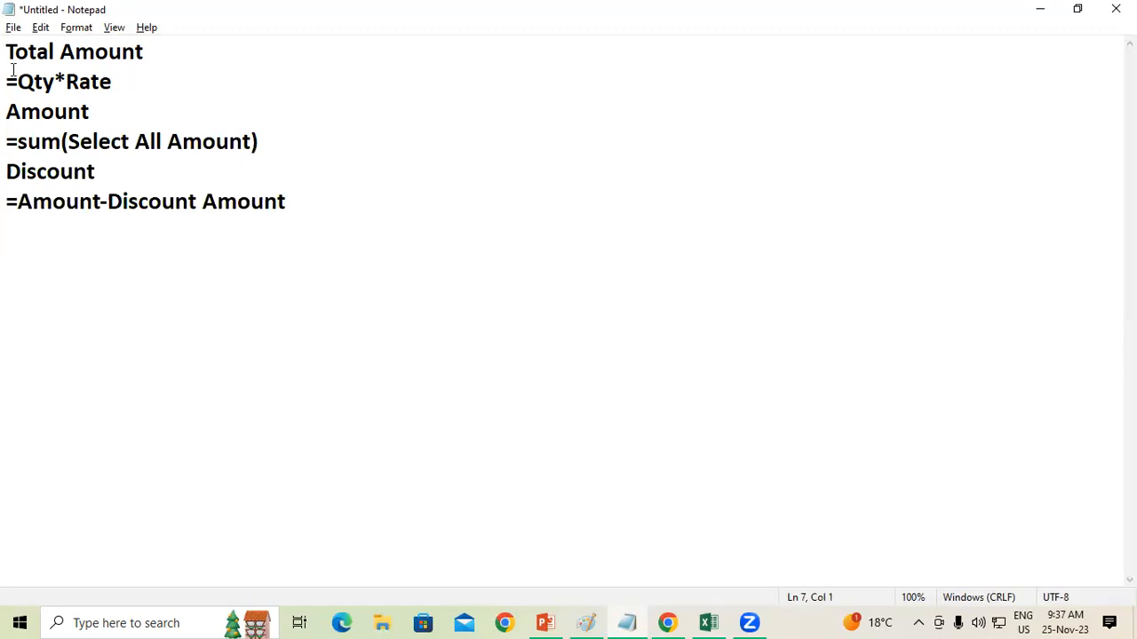
Step: Replace the heading "Discount" above "=Amount-Discount Amount" with "Taxable Amount"
click(97, 173)
drag(96, 173, 8, 177)
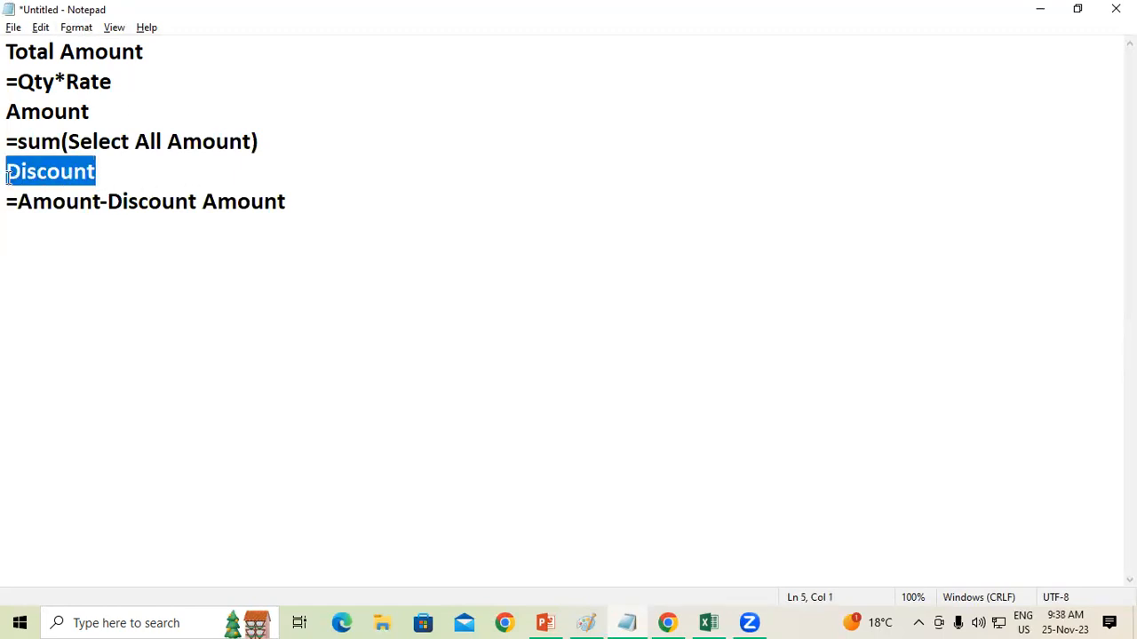
text(Taxable Amount)
Step: Insert the heading "Discount" and the line "=Amount -Discount" between the sum formula and the Taxable Amount heading
click(295, 133)
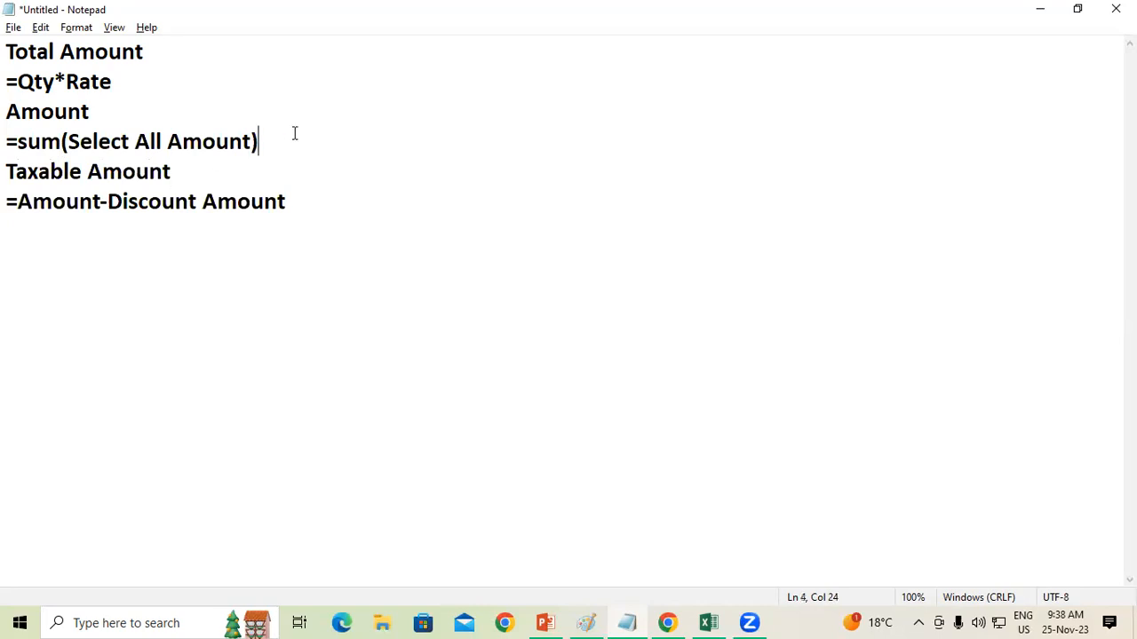
key(Return)
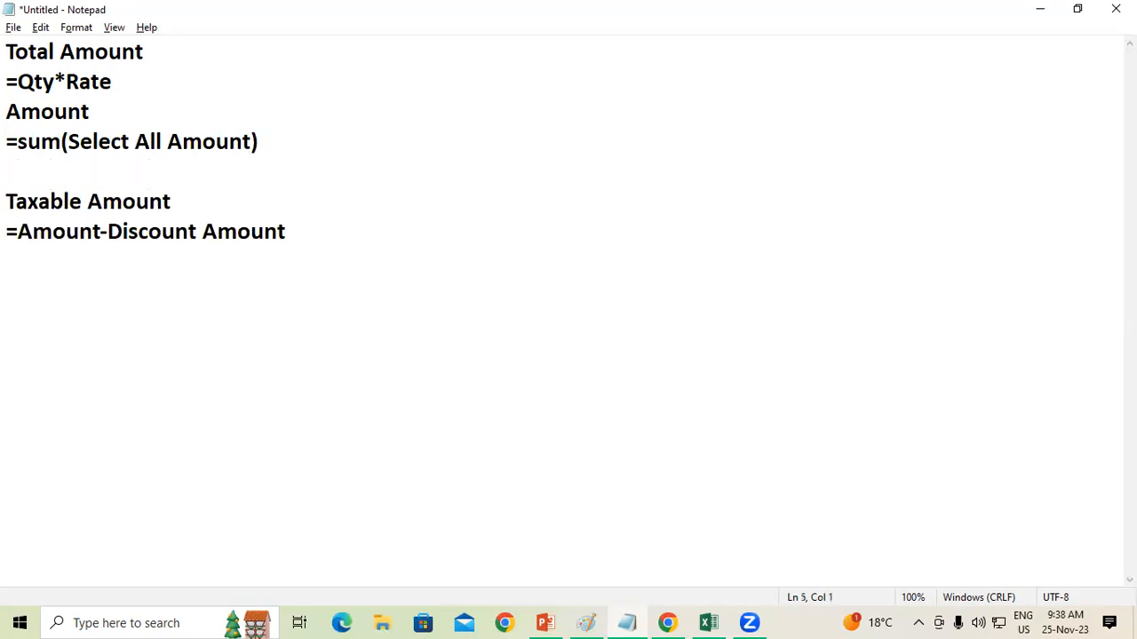
text(Disco)
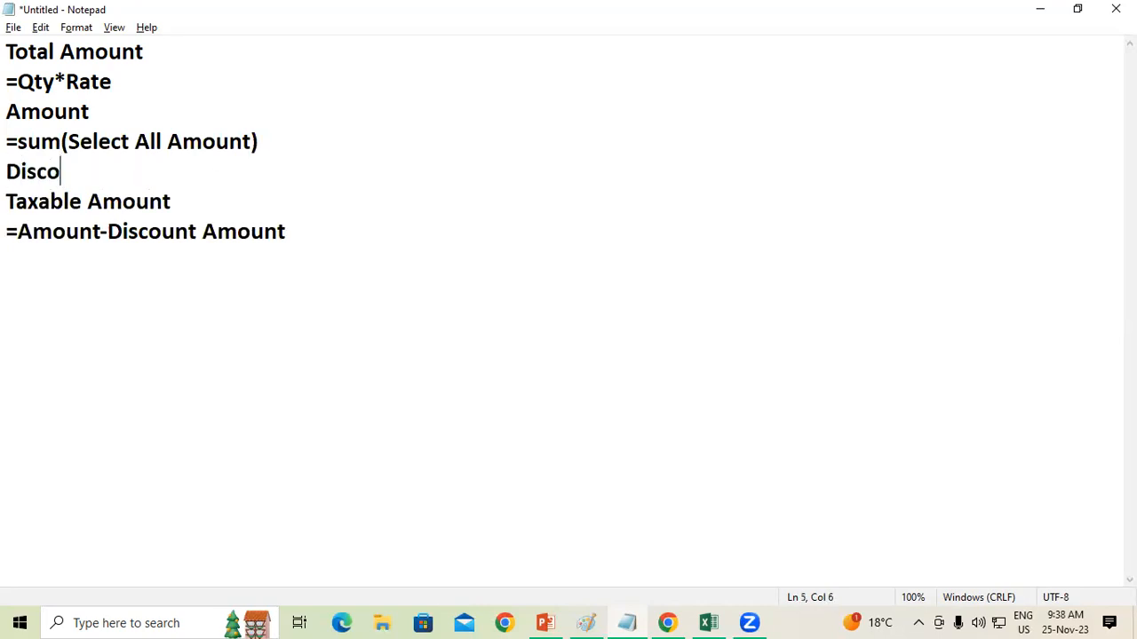
text(unt)
key(Return)
text(=Amount )
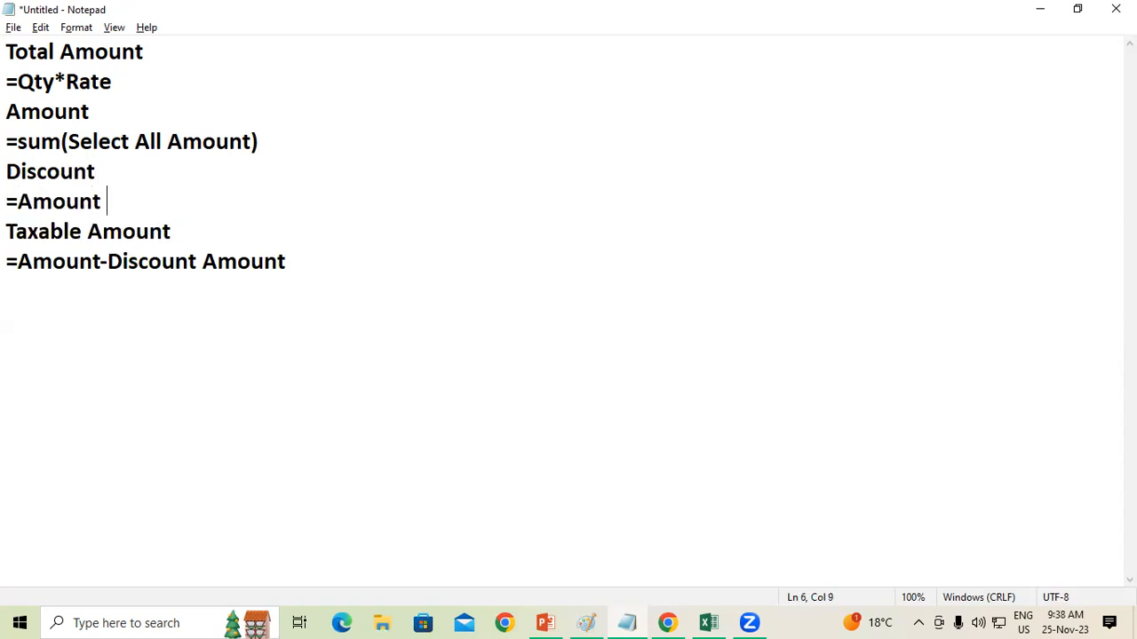
text(-Discount)
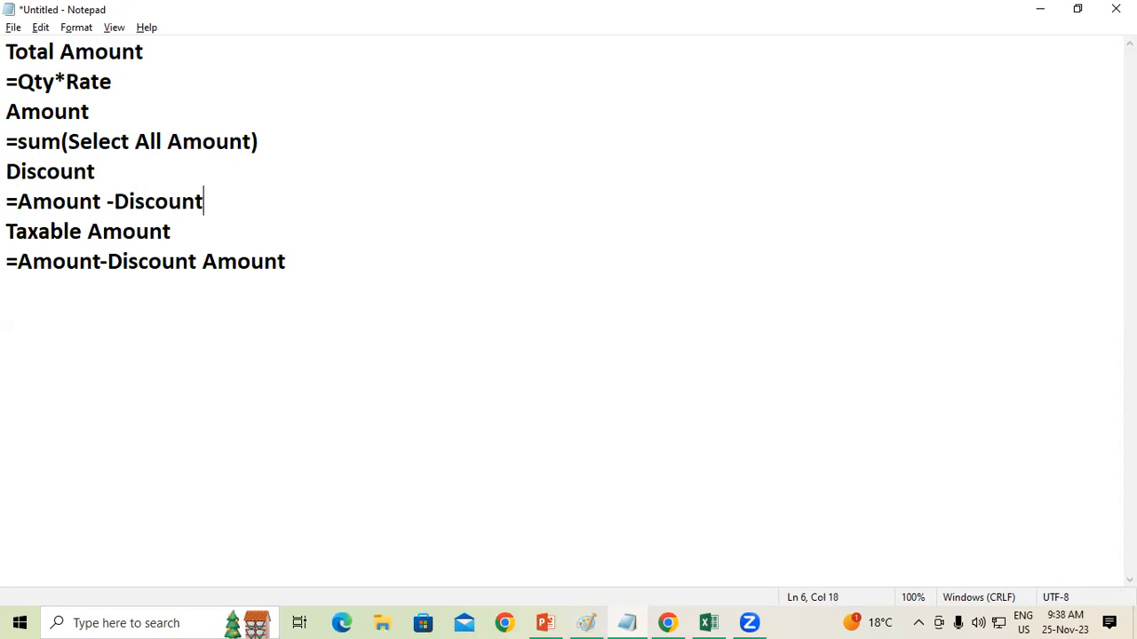
Step: Add the heading "CGST" below the Taxable Amount formula, followed by the line "=Amount*9/100"
click(210, 240)
click(361, 273)
drag(16, 262, 311, 267)
click(107, 262)
click(316, 269)
key(Return)
text(CGST)
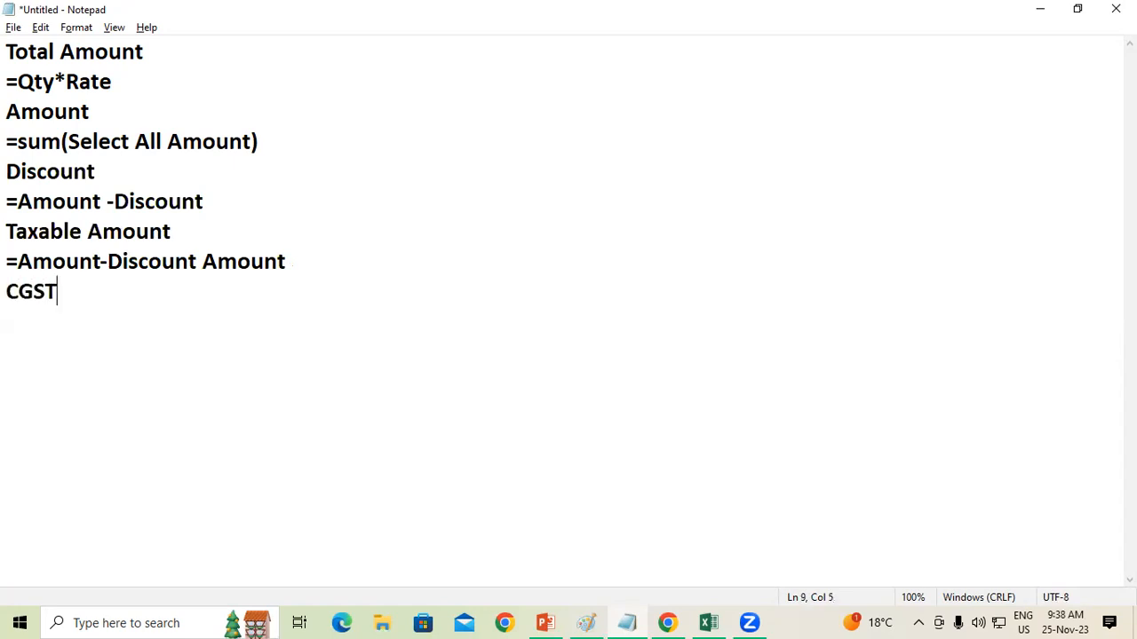
key(Return)
text(=Am)
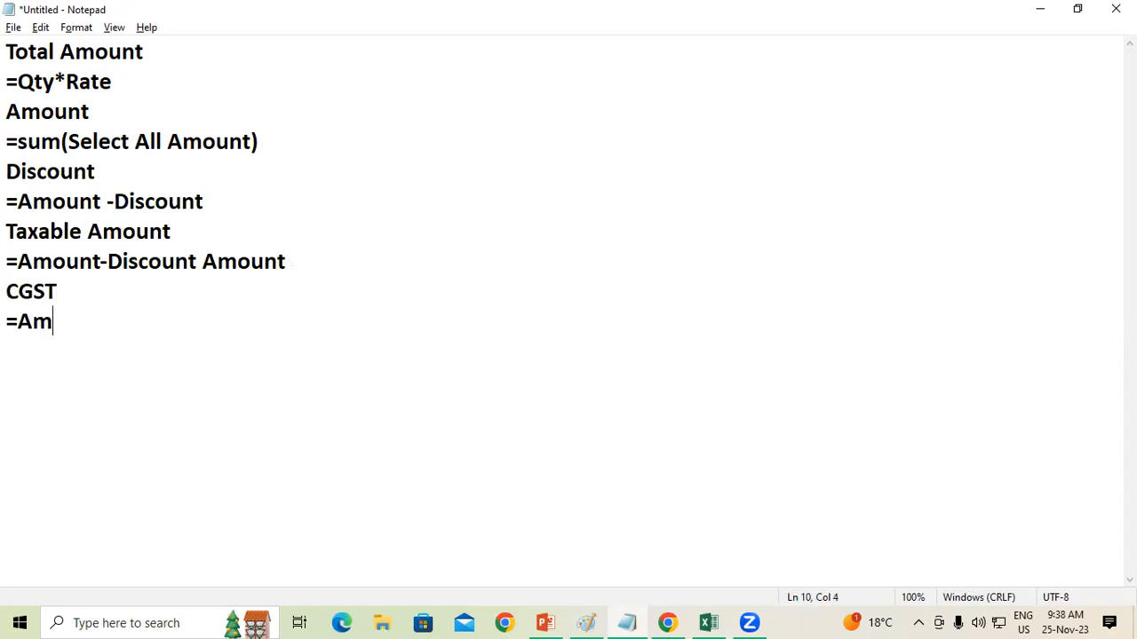
text(ount*)
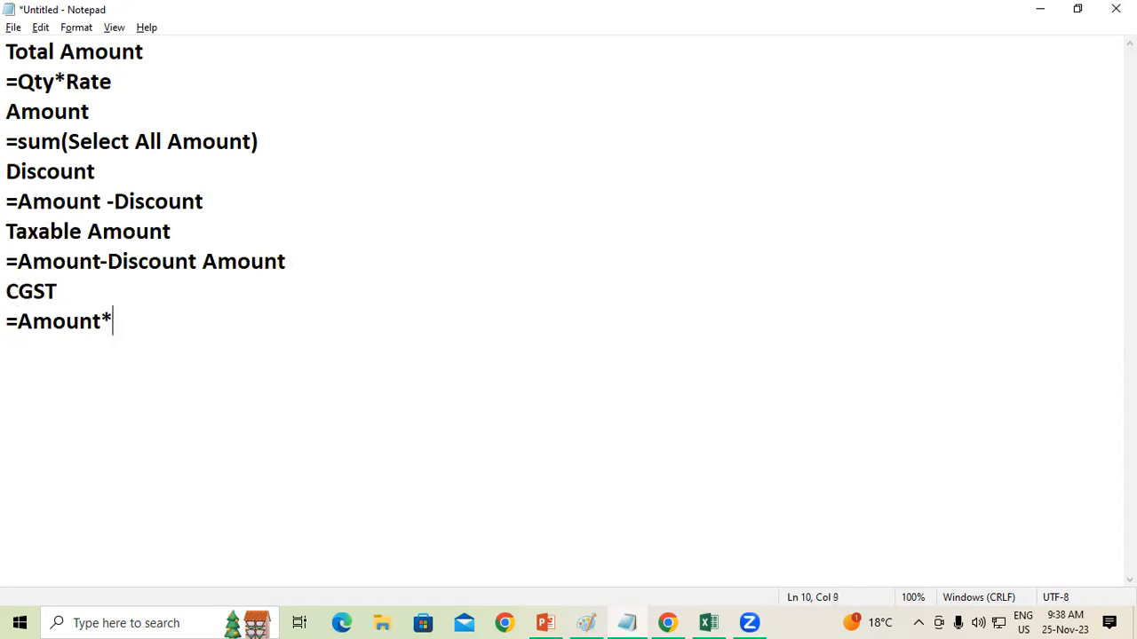
text(9/100)
Step: Add the heading "SGST" below the CGST formula, followed by the line "=Amount*9/100"
key(Return)
text(SGST)
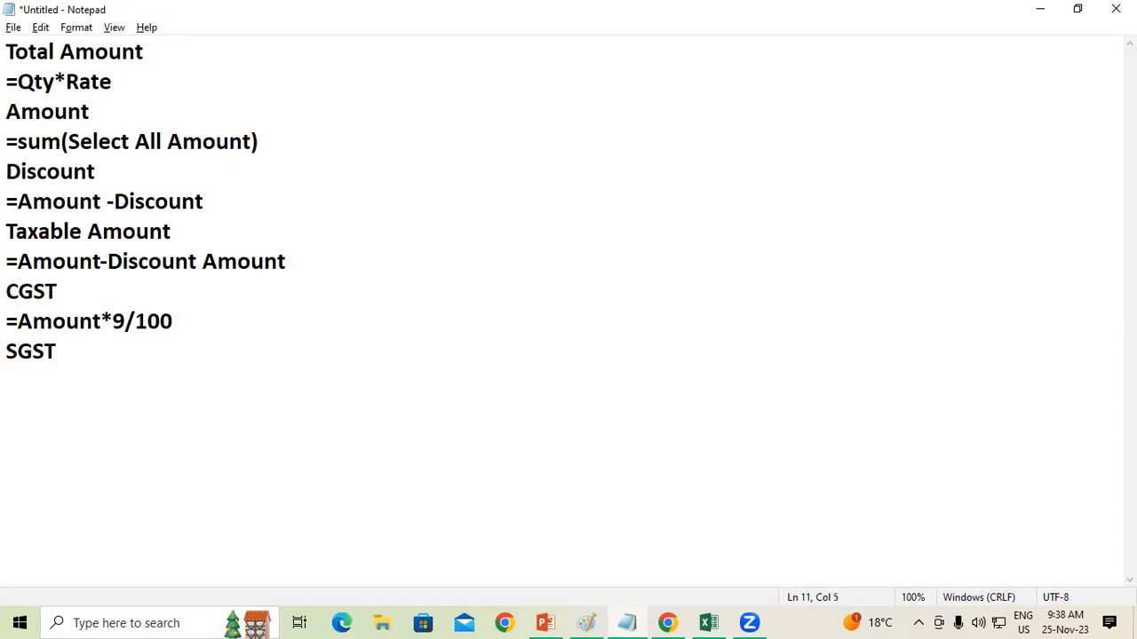
key(Return)
text(=Amount)
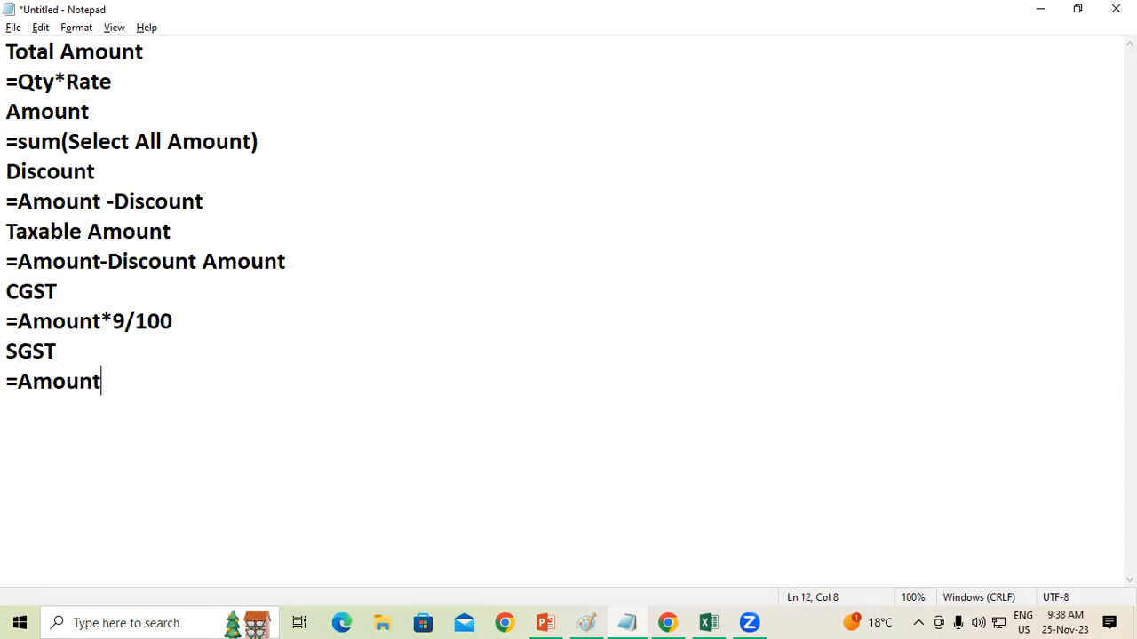
text(*9/100)
Step: Leave one blank line below the SGST formula and add the heading "Total Invoice Value"
key(Return)
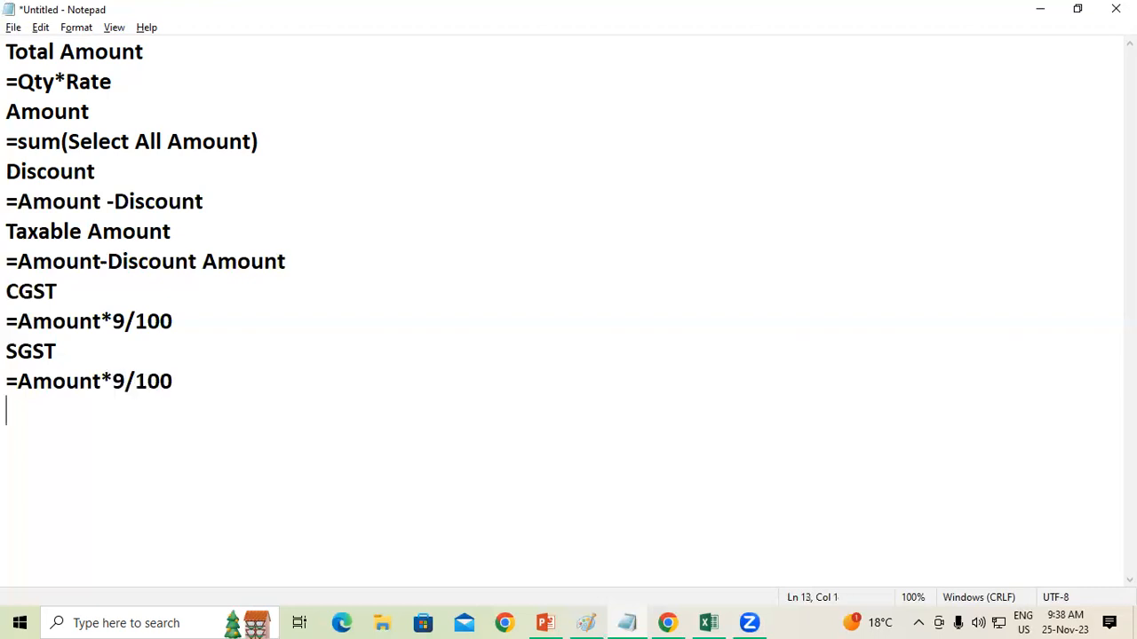
key(Return)
text(Total In)
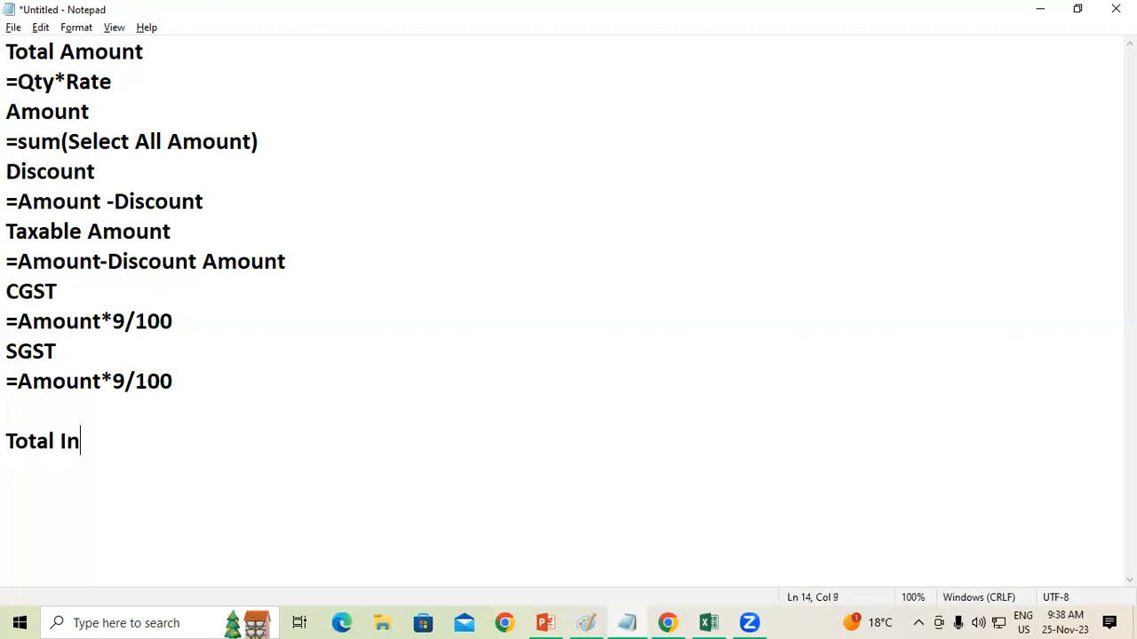
text(voice va)
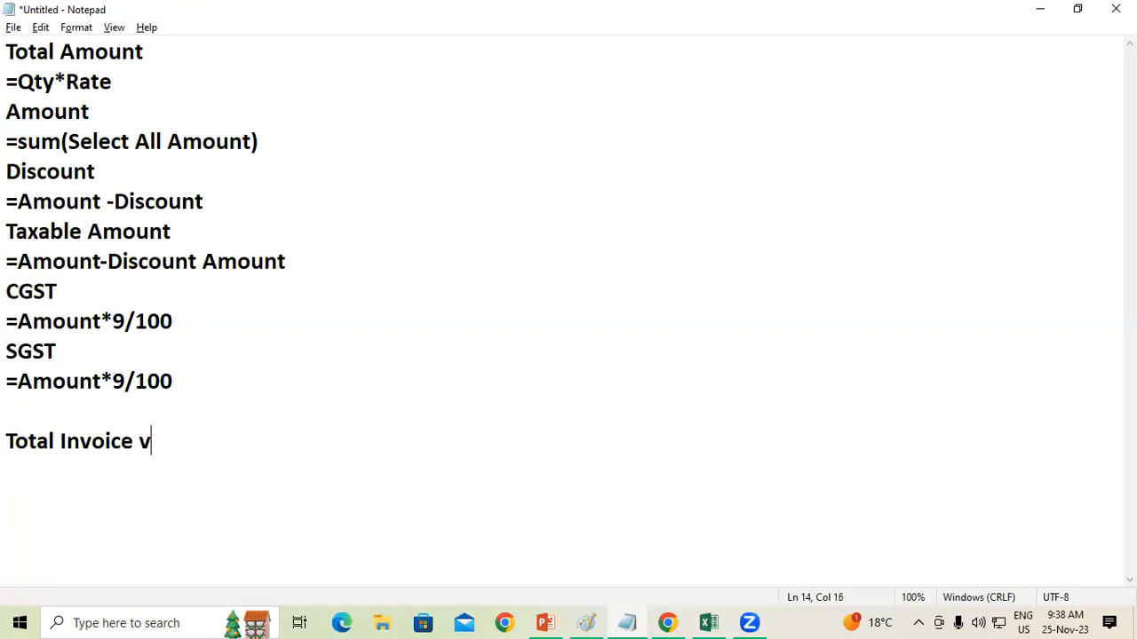
key(BackSpace)
key(BackSpace)
text(Value)
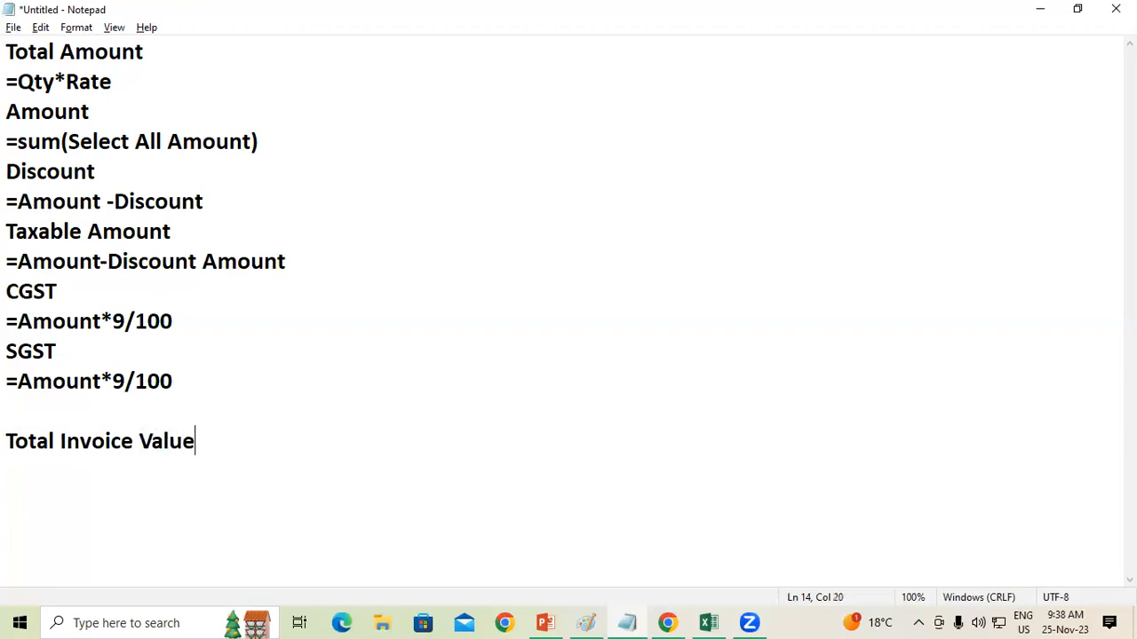
Step: Write "=Taxable Amount+CGST Amount+SGST Amount" below the Total Invoice Value heading and end the line
key(Return)
text(=Taxable )
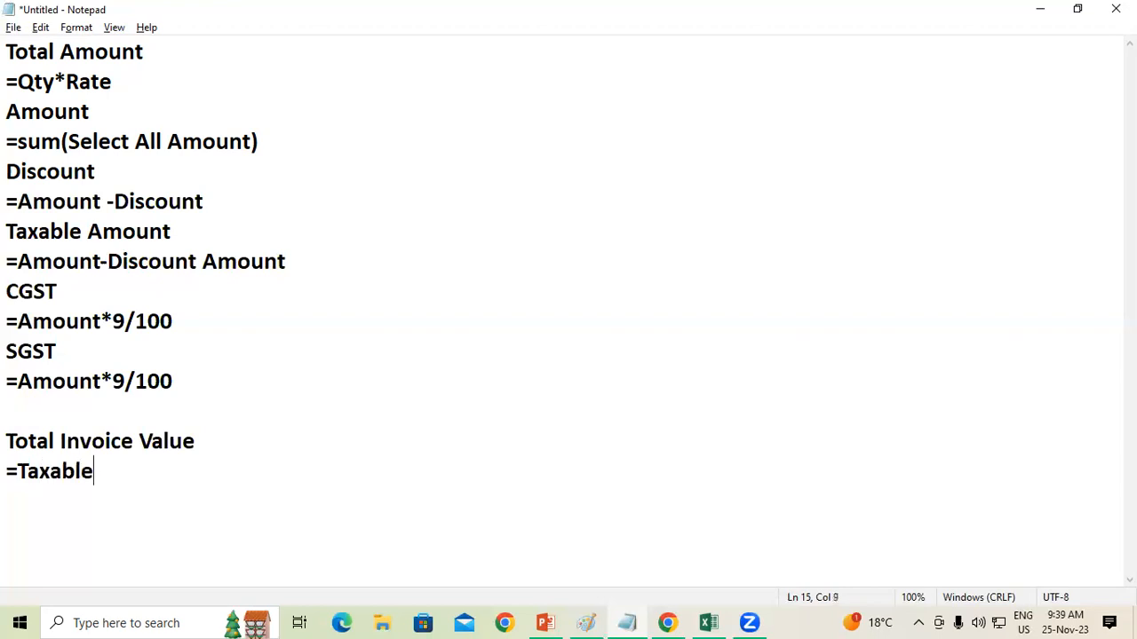
text(Amount)
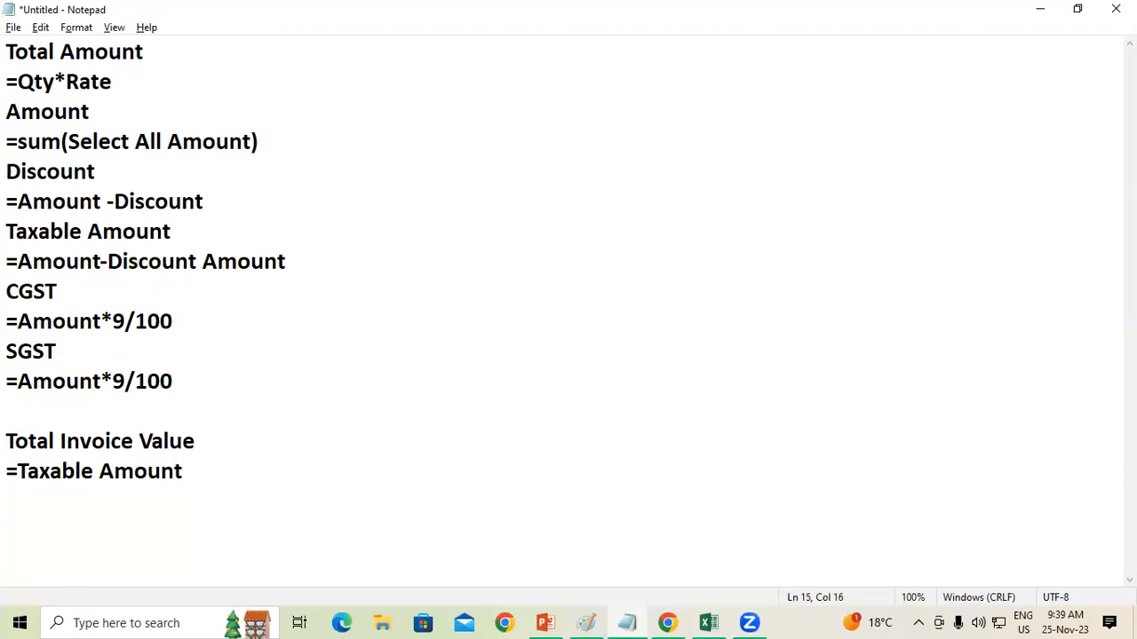
text(+Cs)
key(BackSpace)
text(GT)
key(BackSpace)
text(ST AMou)
key(BackSpace)
key(BackSpace)
key(BackSpace)
text(mount+)
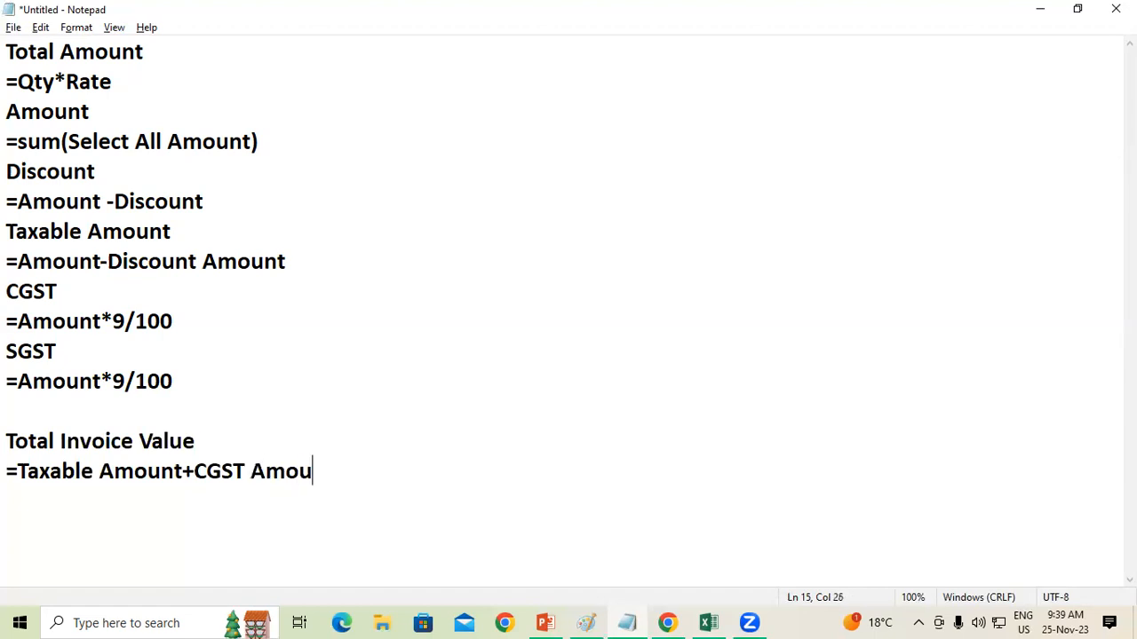
text(SGST)
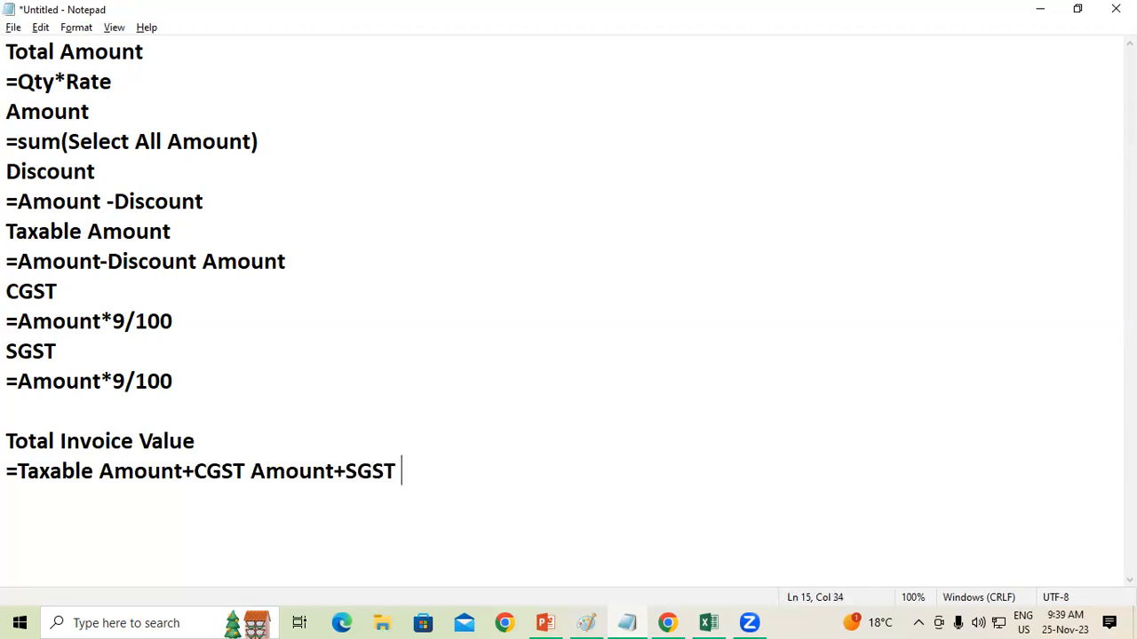
text( Amount)
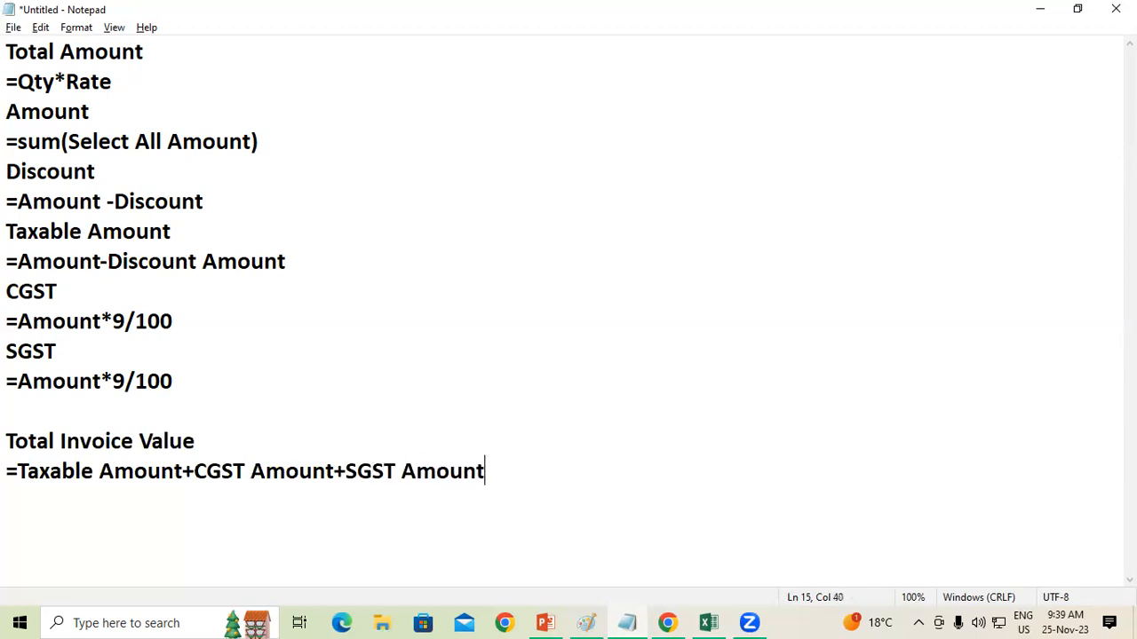
key(Return)
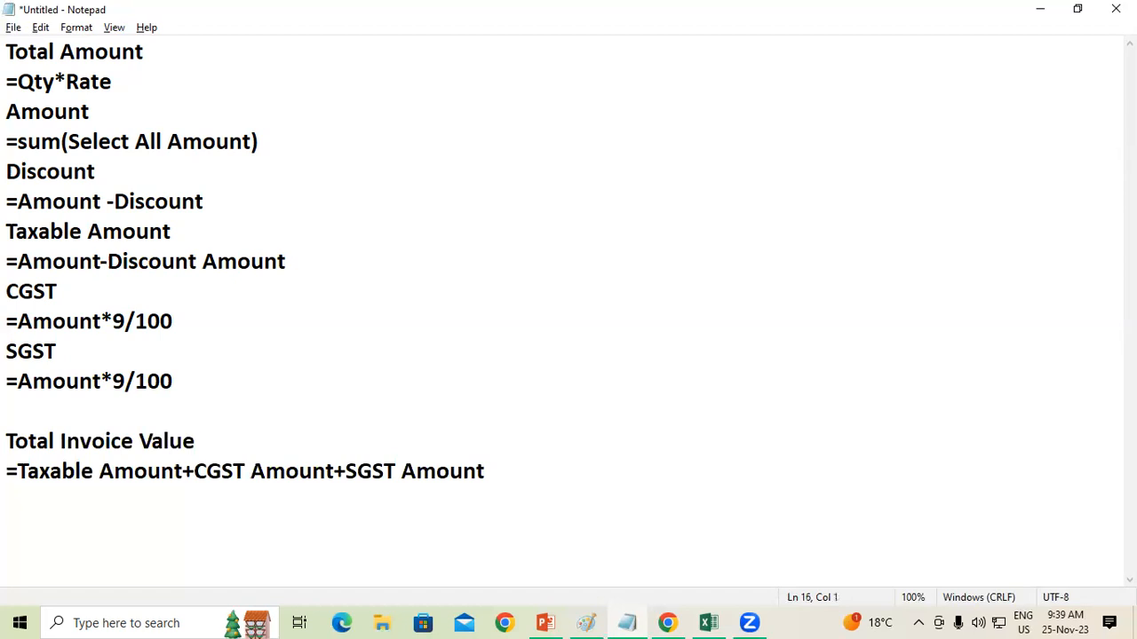